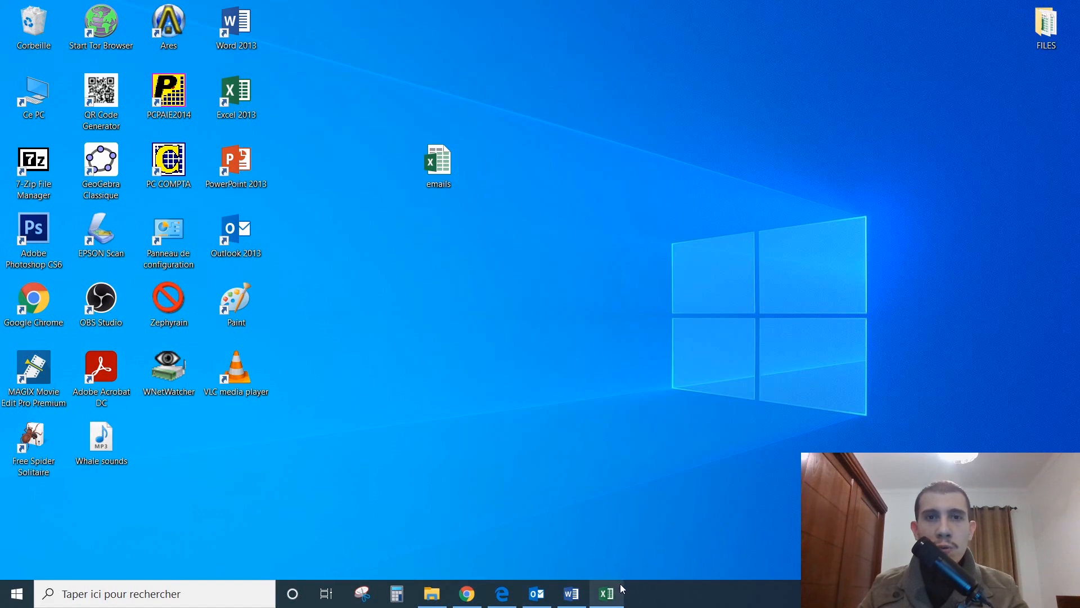
# Switch to the emails workbook in Excel and review the recipient table with its email column.
pyautogui.click(622, 600)
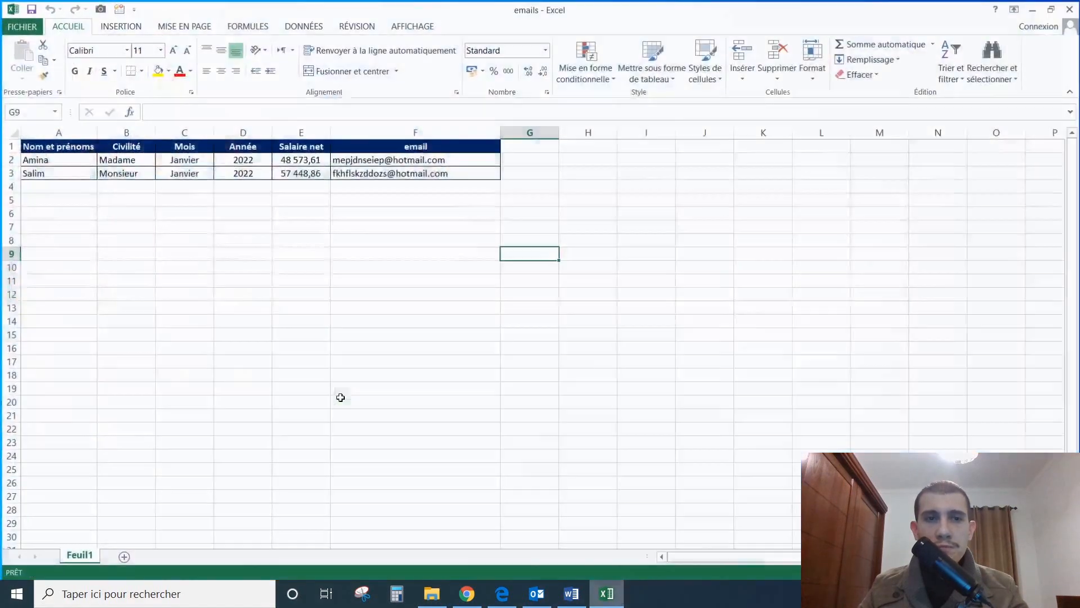
pyautogui.click(451, 376)
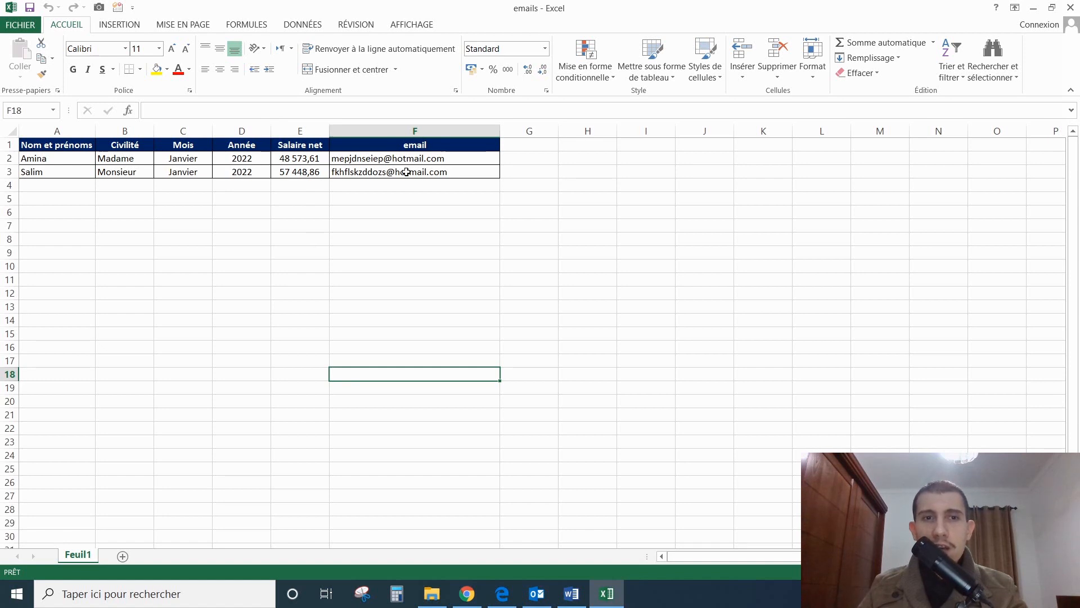
pyautogui.click(401, 131)
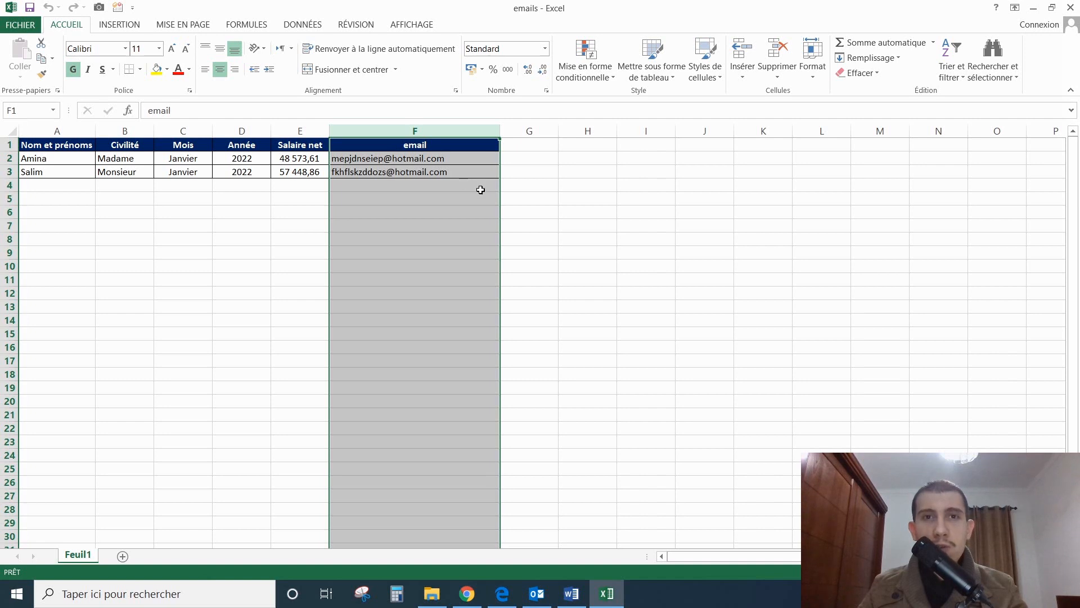
pyautogui.click(251, 252)
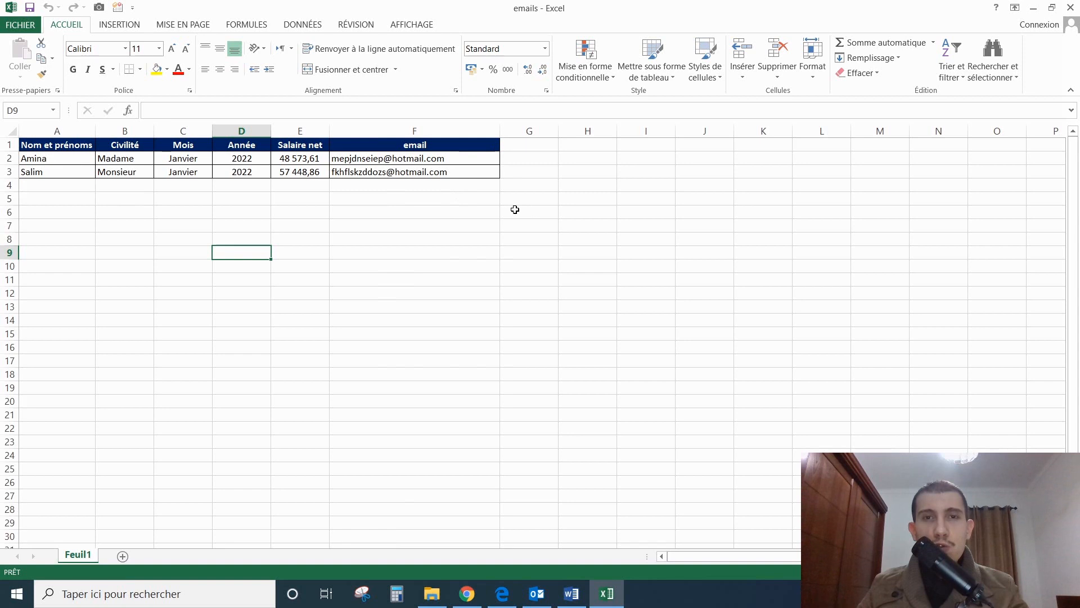
pyautogui.click(477, 145)
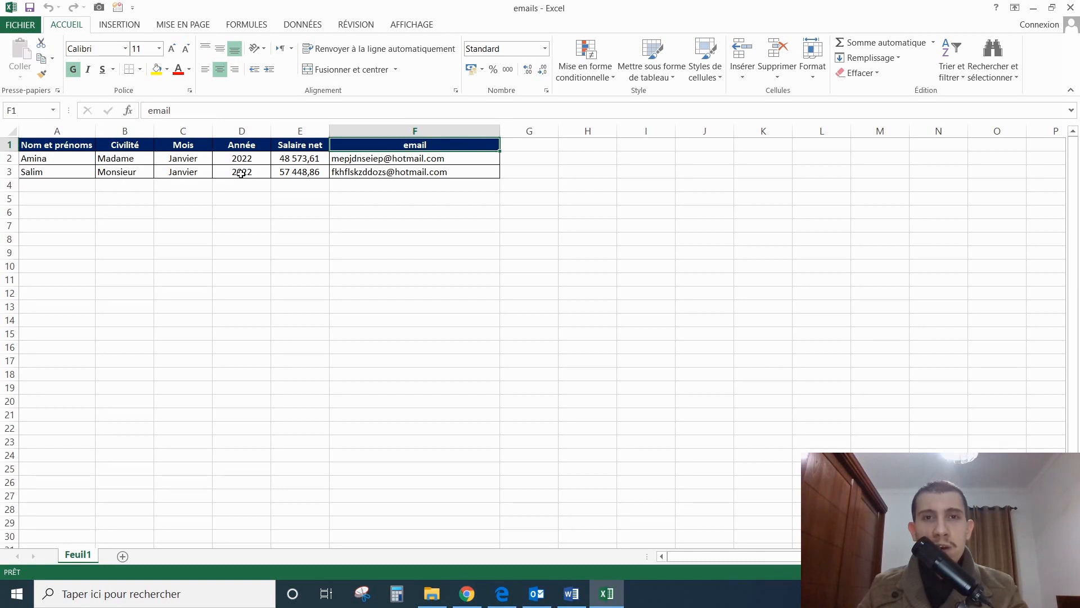
# Try a yellow fill on the header cells A1:F1 and undo it.
pyautogui.moveTo(482, 142); pyautogui.dragTo(57, 141)
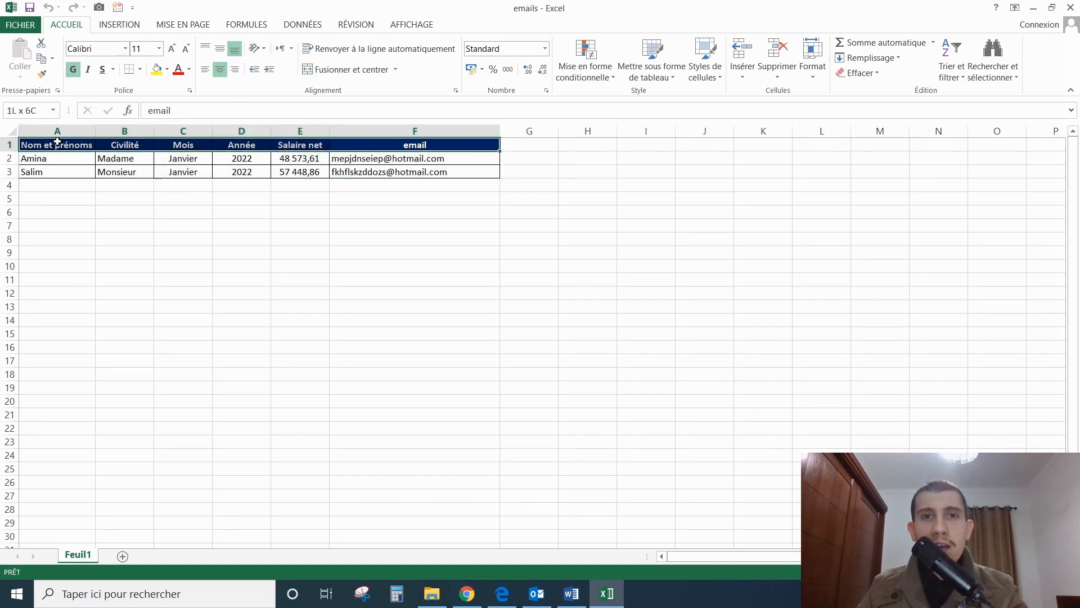
pyautogui.moveTo(53, 144); pyautogui.dragTo(54, 144)
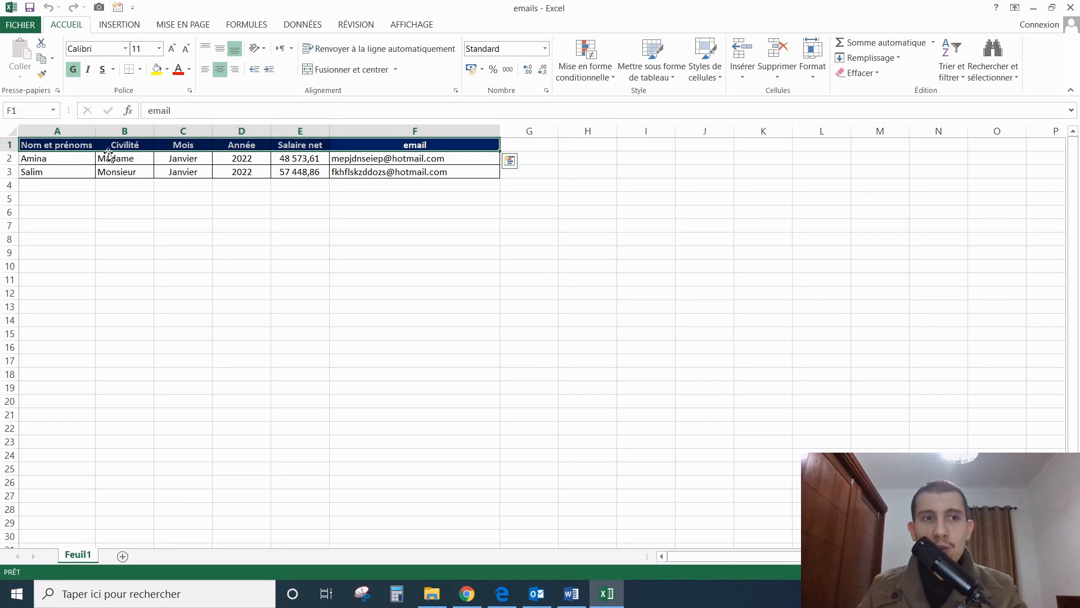
pyautogui.click(157, 69)
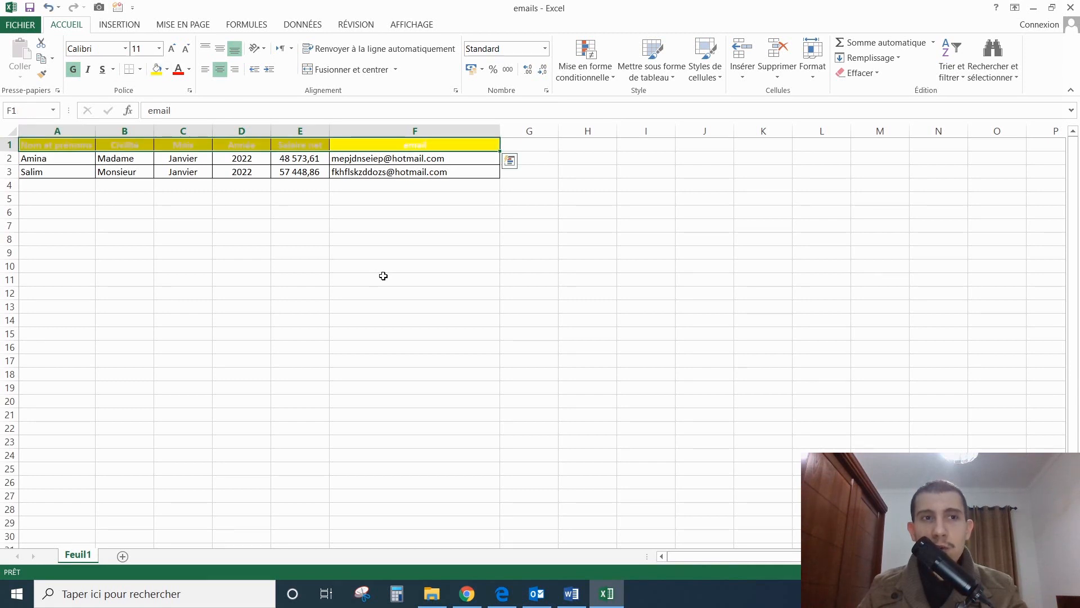
pyautogui.click(381, 277)
pyautogui.click(45, 8)
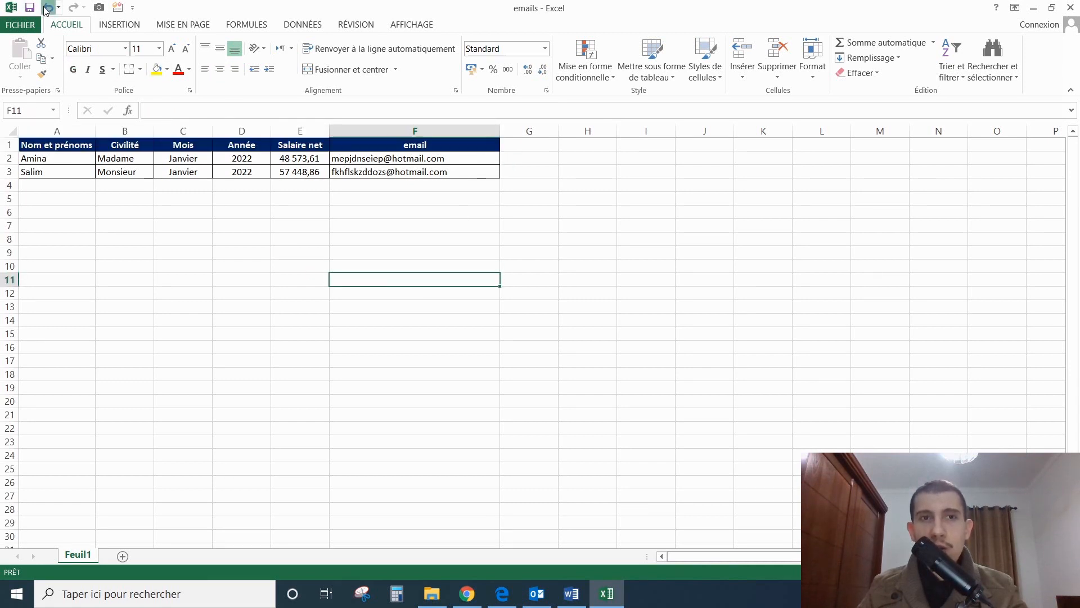
pyautogui.click(413, 317)
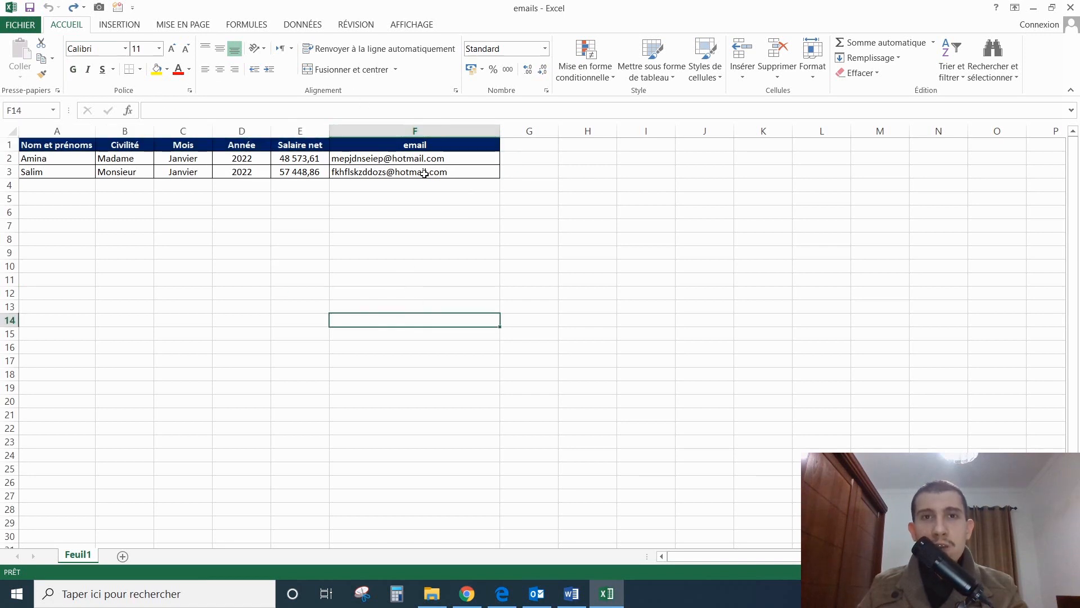
# Examine the table layout: the header row, the empty rows below the names and the email column.
pyautogui.click(7, 146)
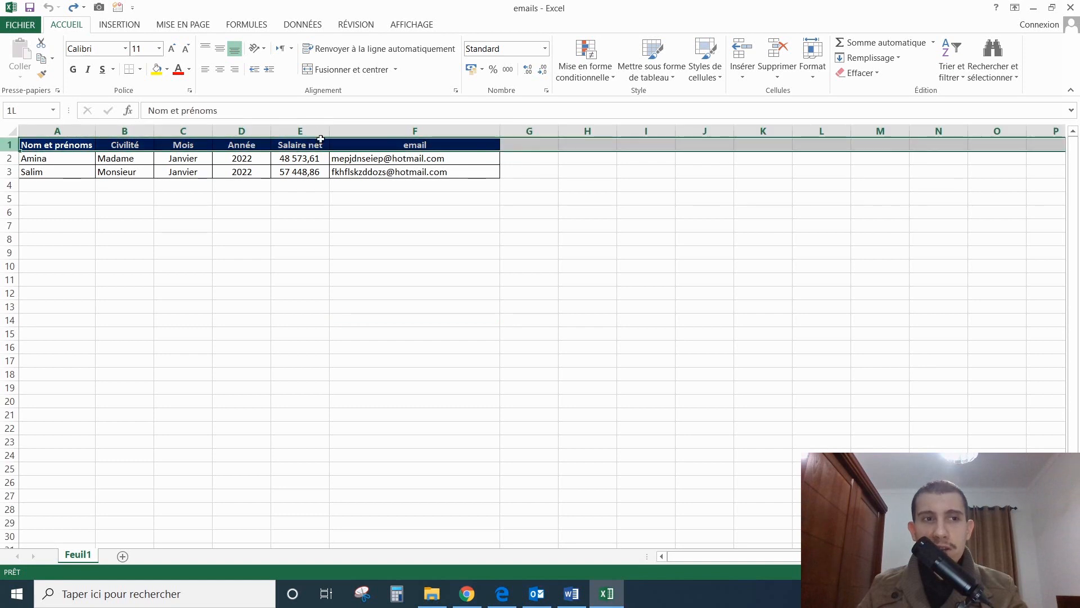
pyautogui.click(433, 269)
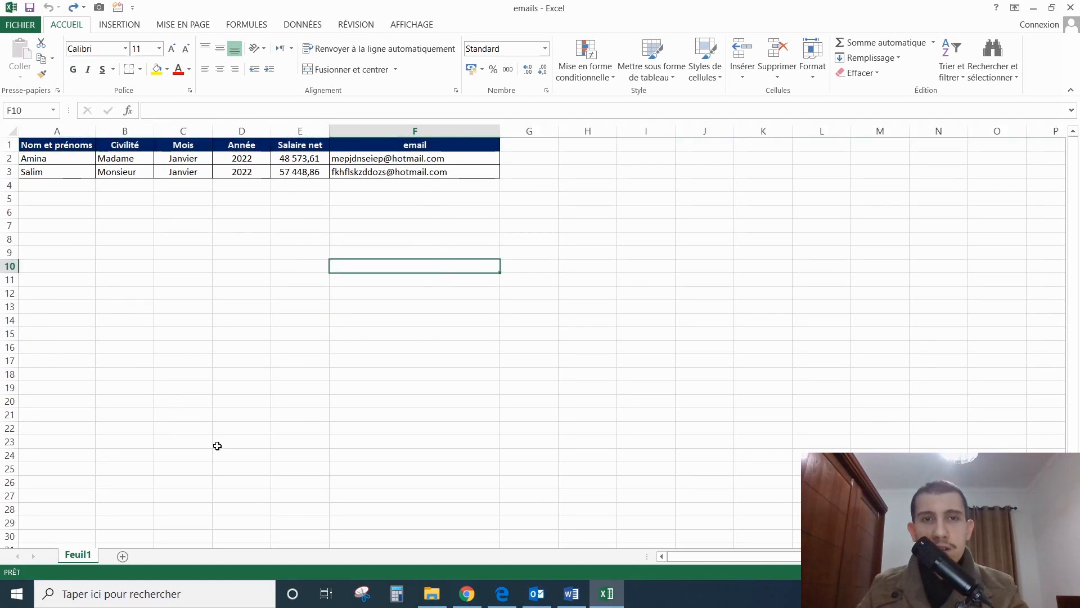
pyautogui.moveTo(54, 186); pyautogui.dragTo(70, 394)
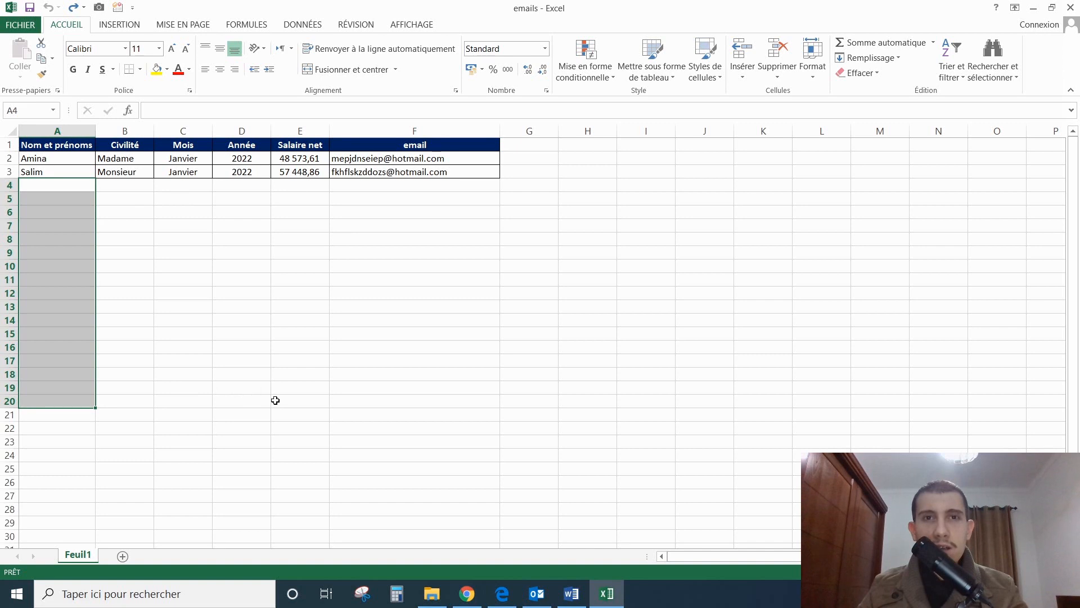
pyautogui.click(430, 324)
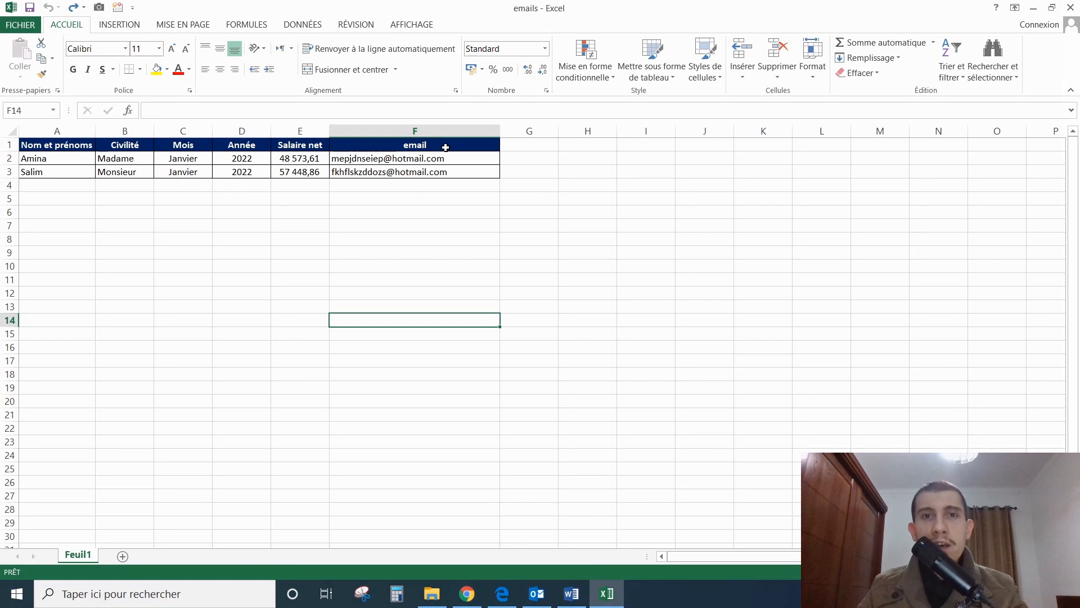
pyautogui.moveTo(446, 145); pyautogui.dragTo(434, 253)
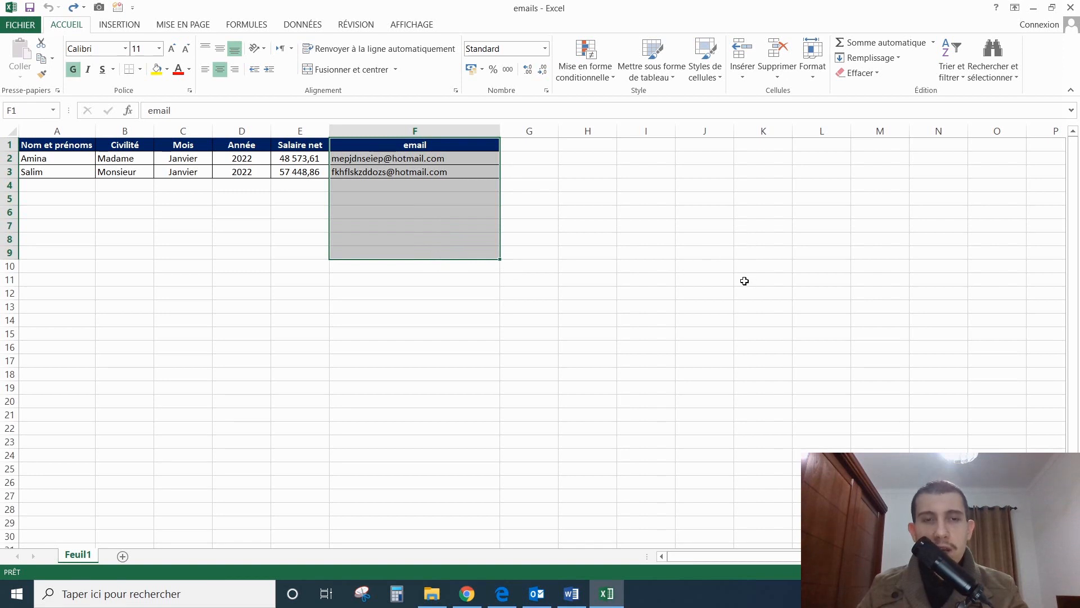
pyautogui.click(672, 250)
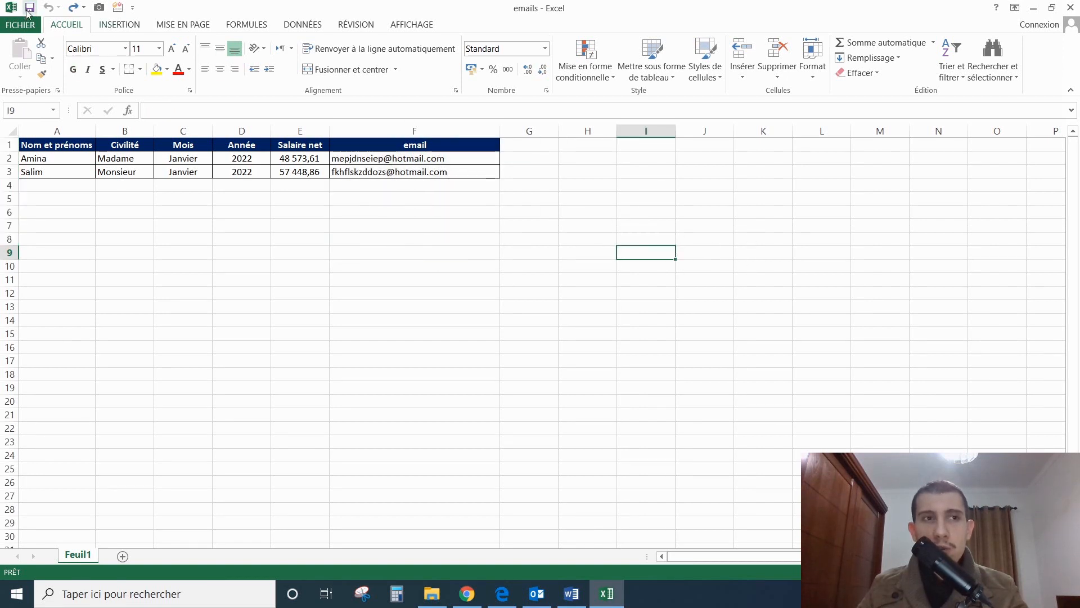
# Close the emails workbook and move its desktop file closer to the other shortcuts.
pyautogui.click(1070, 8)
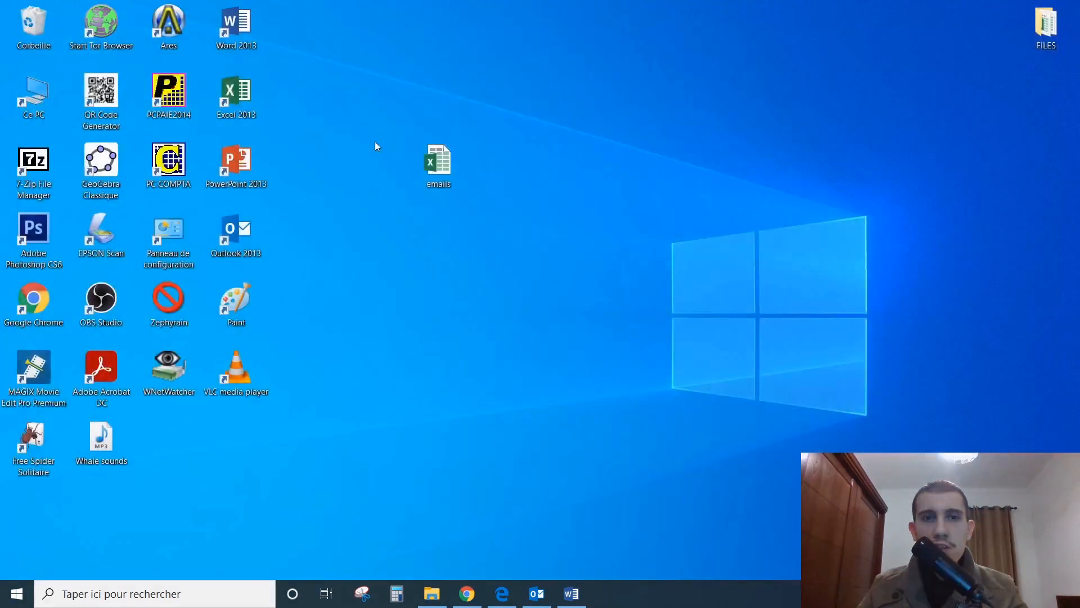
pyautogui.moveTo(442, 162); pyautogui.dragTo(375, 163)
pyautogui.click(517, 193)
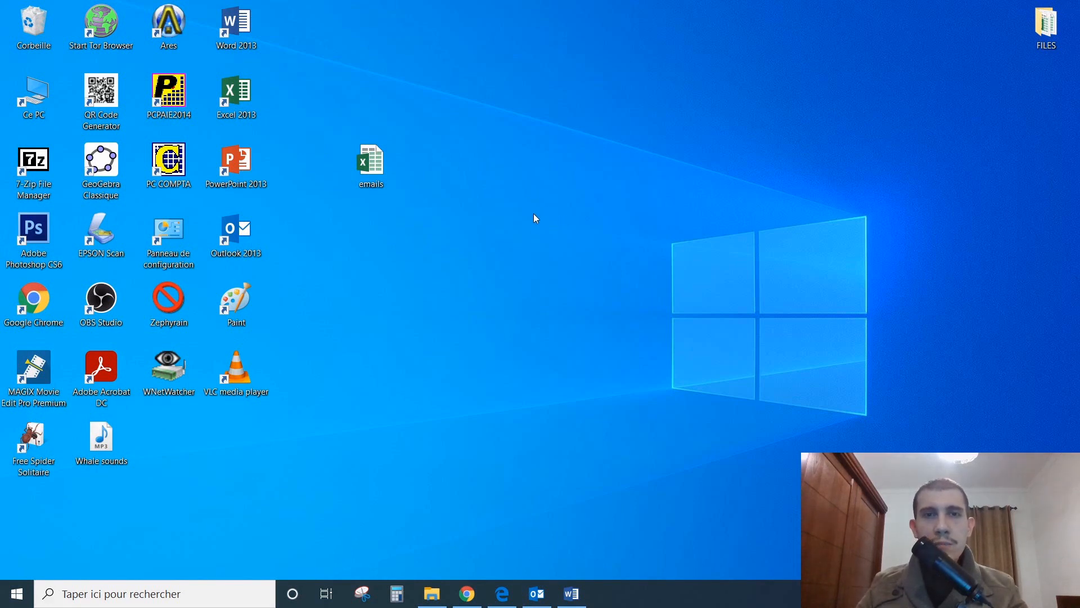
# Check the configured mail account in Outlook and minimise its window.
pyautogui.click(537, 593)
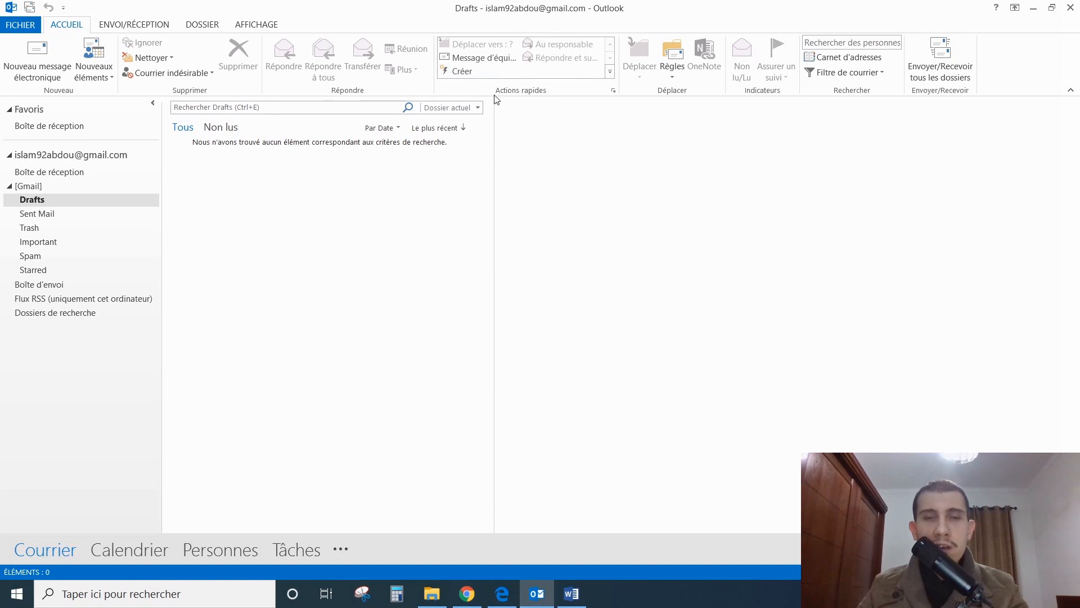
pyautogui.click(1034, 8)
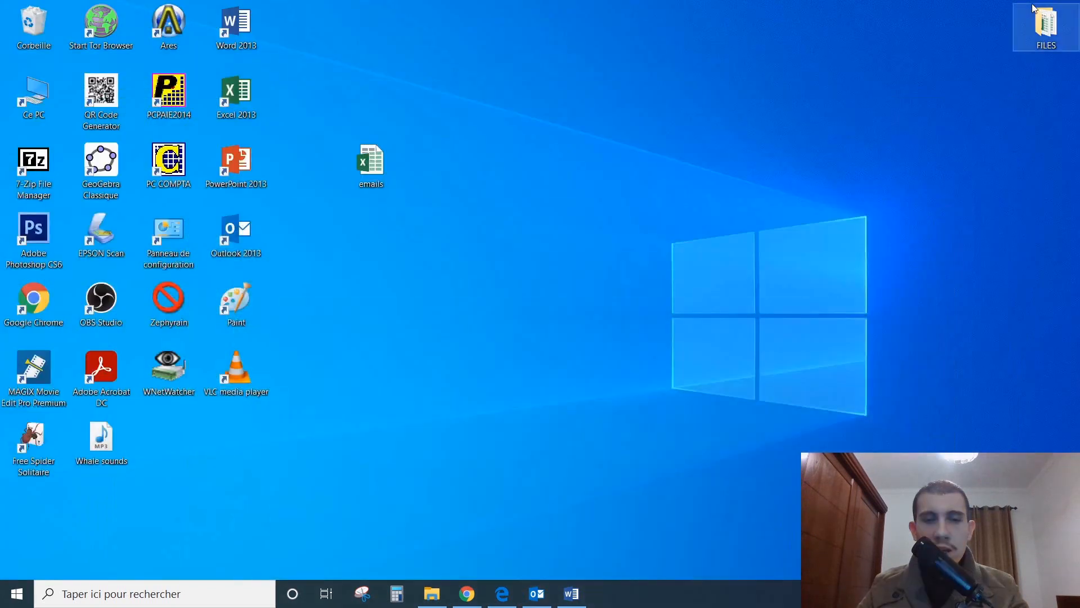
# Switch to Word and start a mail merge of the type Messages électroniques in the blank document.
pyautogui.click(587, 593)
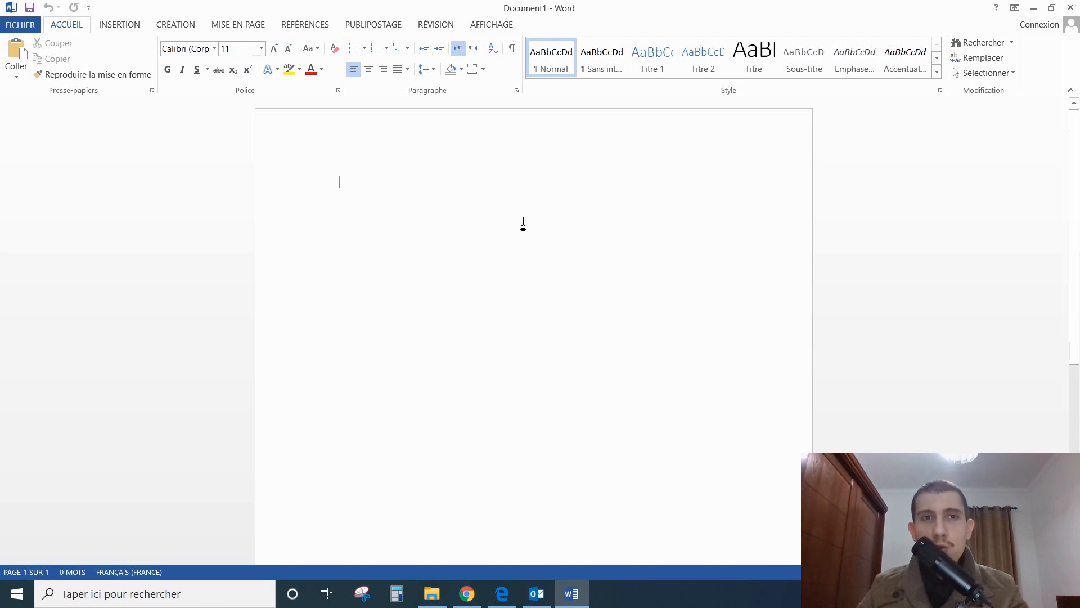
pyautogui.click(377, 30)
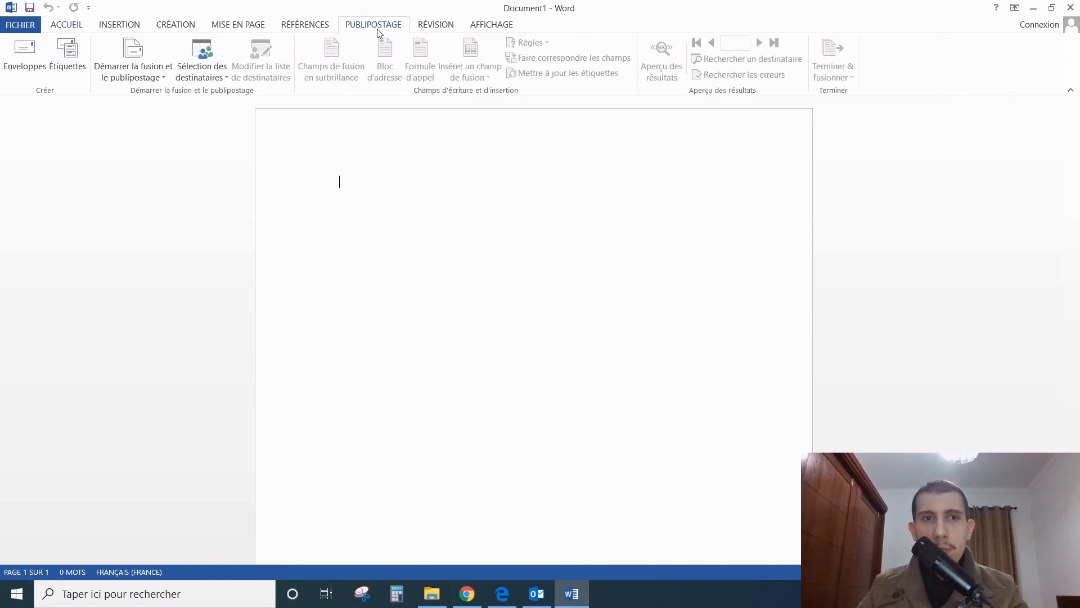
pyautogui.click(163, 79)
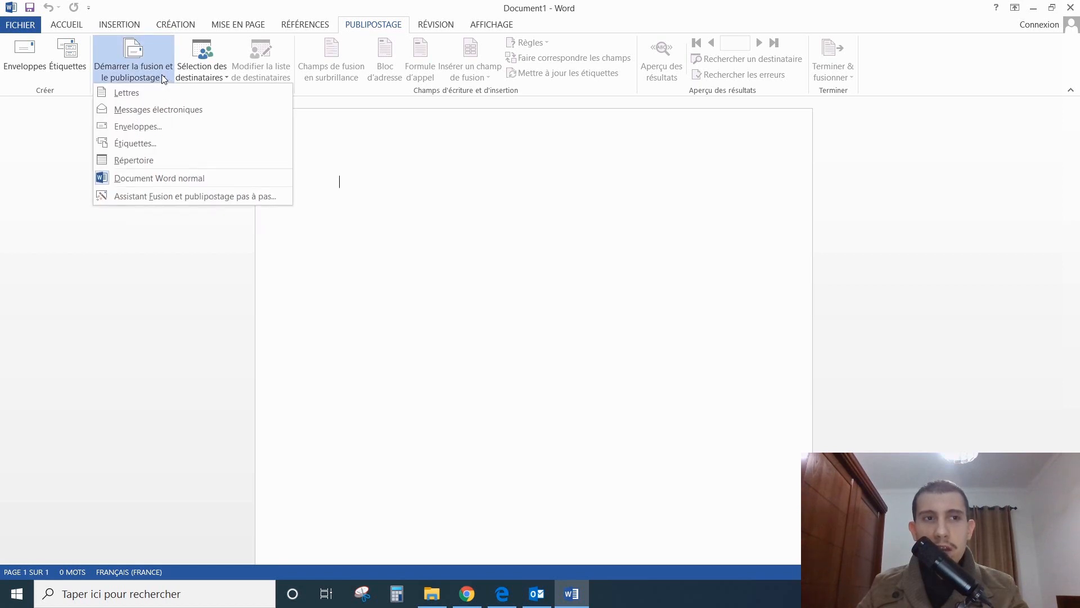
pyautogui.click(197, 113)
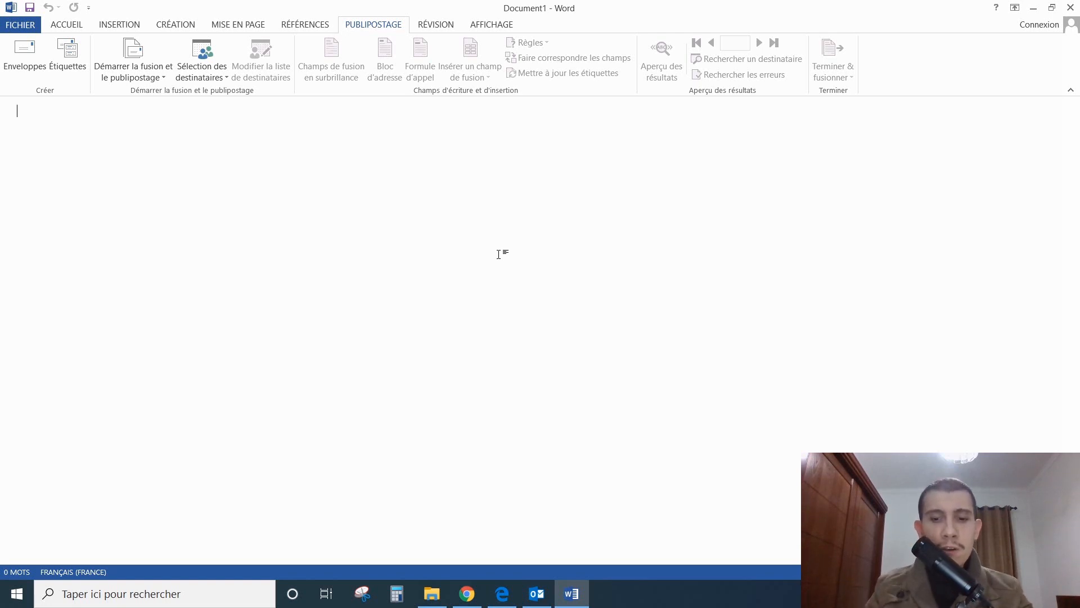
# Write the greeting “Bonjour …,” and below it “Je vous informe que votre salaire net du mois de … …. s’élève à … DA”.
pyautogui.write('Bonjo')
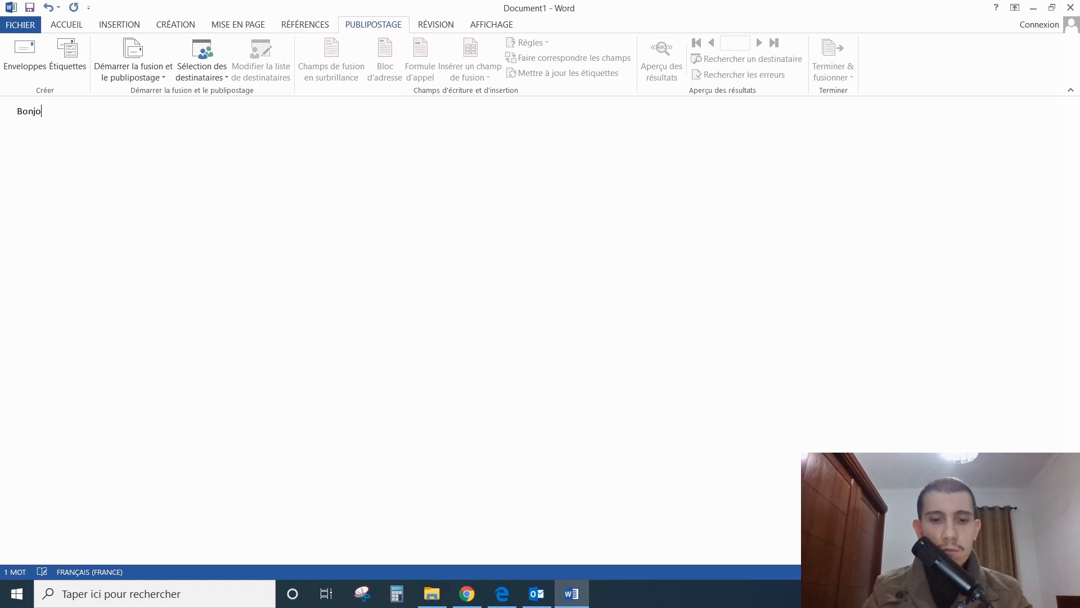
pyautogui.write('ur ...,')
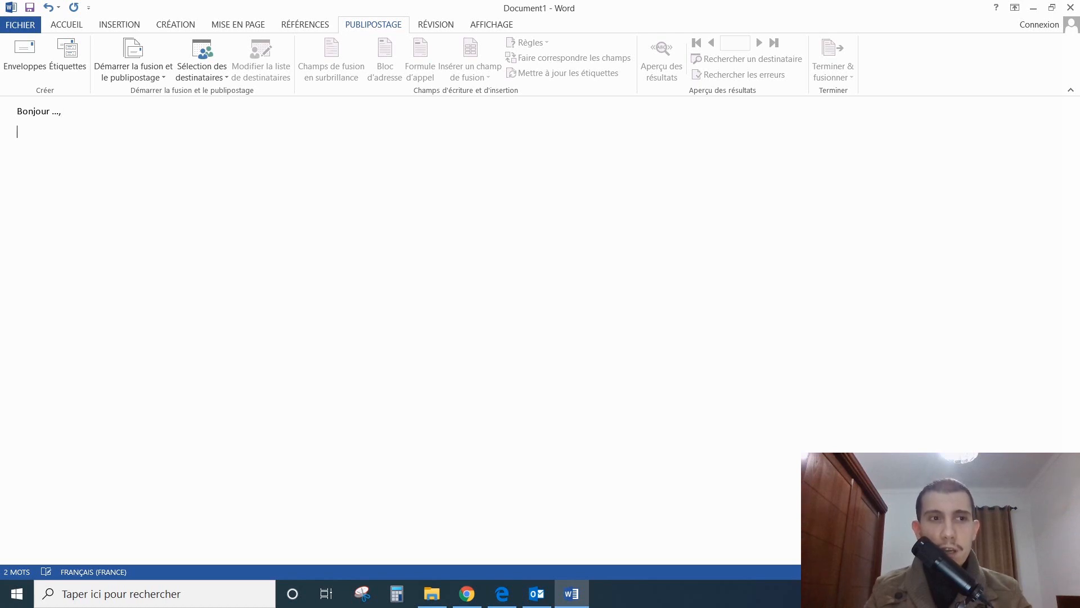
pyautogui.write('vous informe que le salaire')
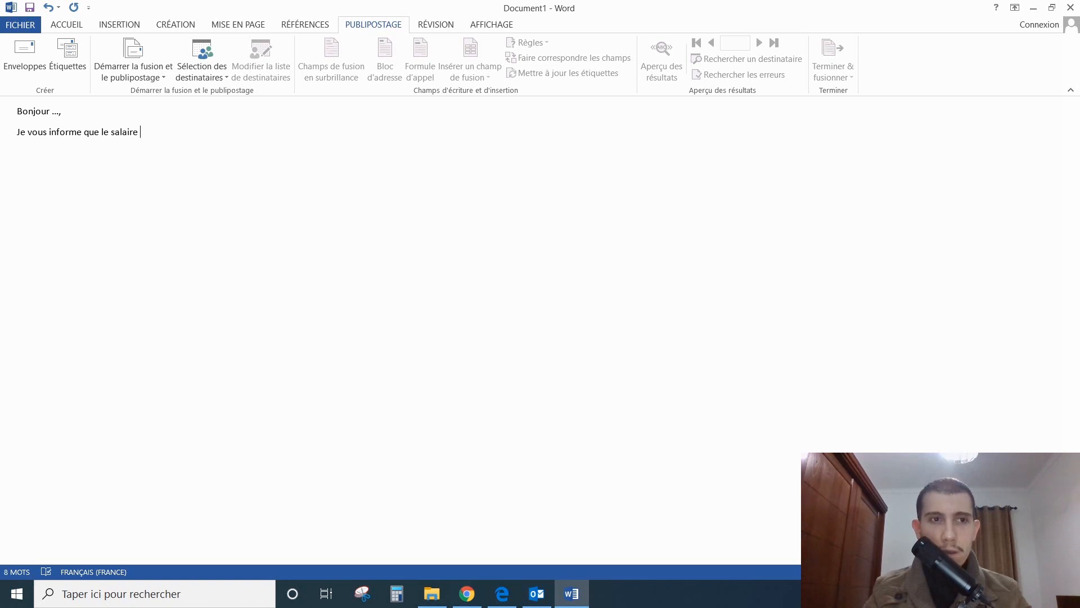
pyautogui.press('BackSpace')
pyautogui.press('BackSpace')
pyautogui.press('BackSpace')
pyautogui.press('BackSpace')
pyautogui.press('BackSpace')
pyautogui.press('BackSpace')
pyautogui.press('BackSpace')
pyautogui.press('BackSpace')
pyautogui.press('BackSpace')
pyautogui.press('BackSpace')
pyautogui.write('votre sala')
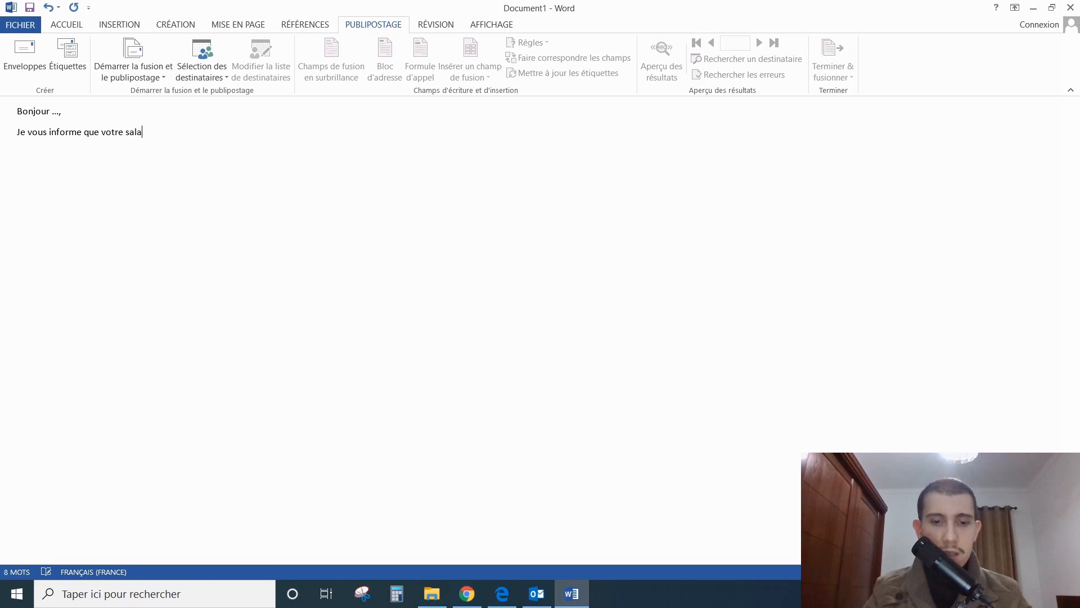
pyautogui.write('ire net du mois de … … ..')
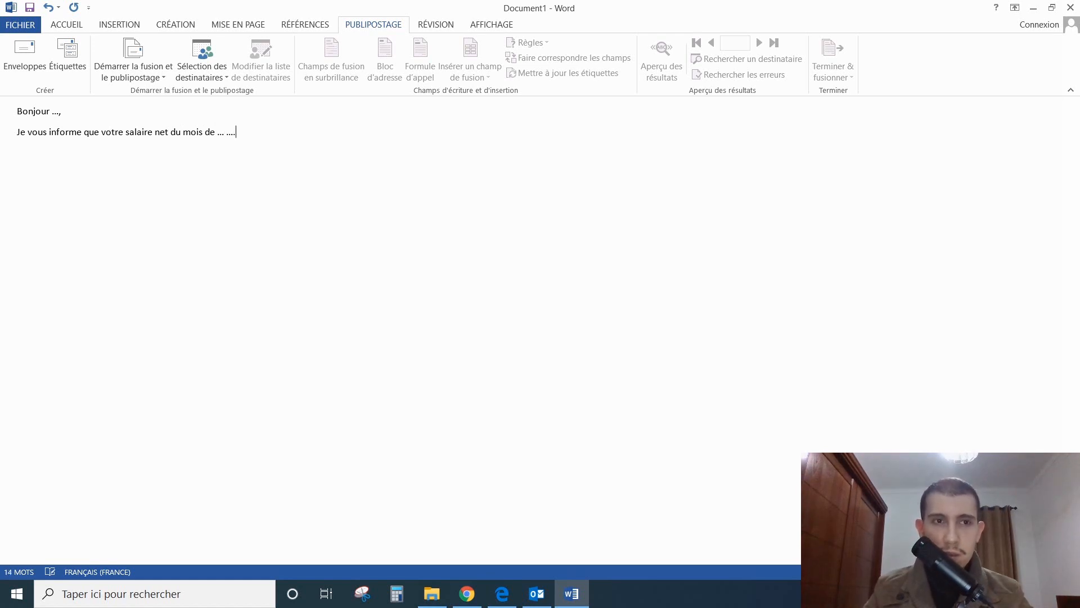
pyautogui.write(". .... S'élève ")
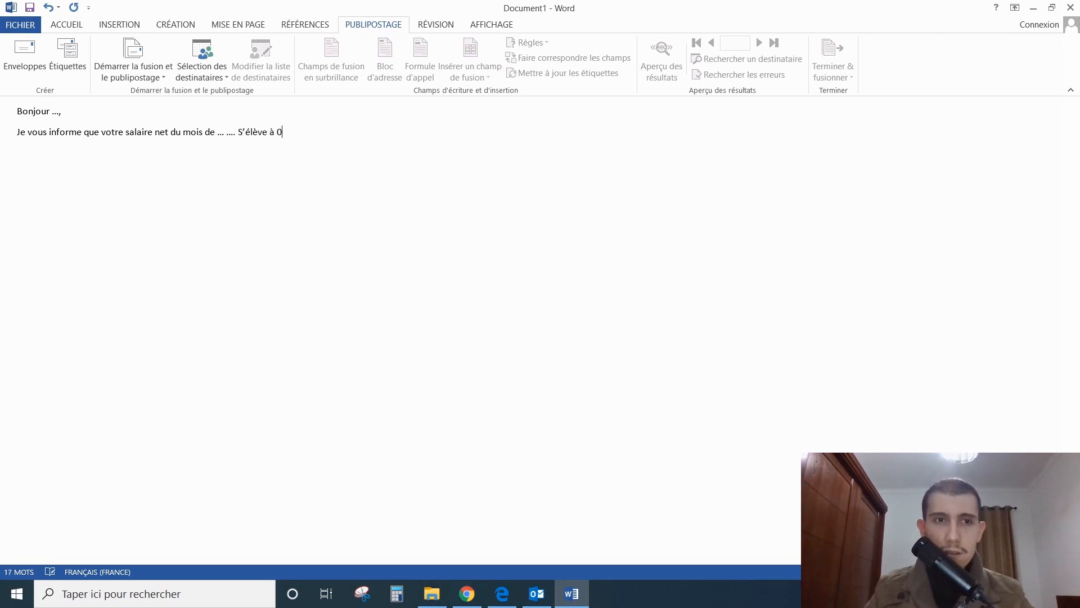
pyautogui.write('à ... DA')
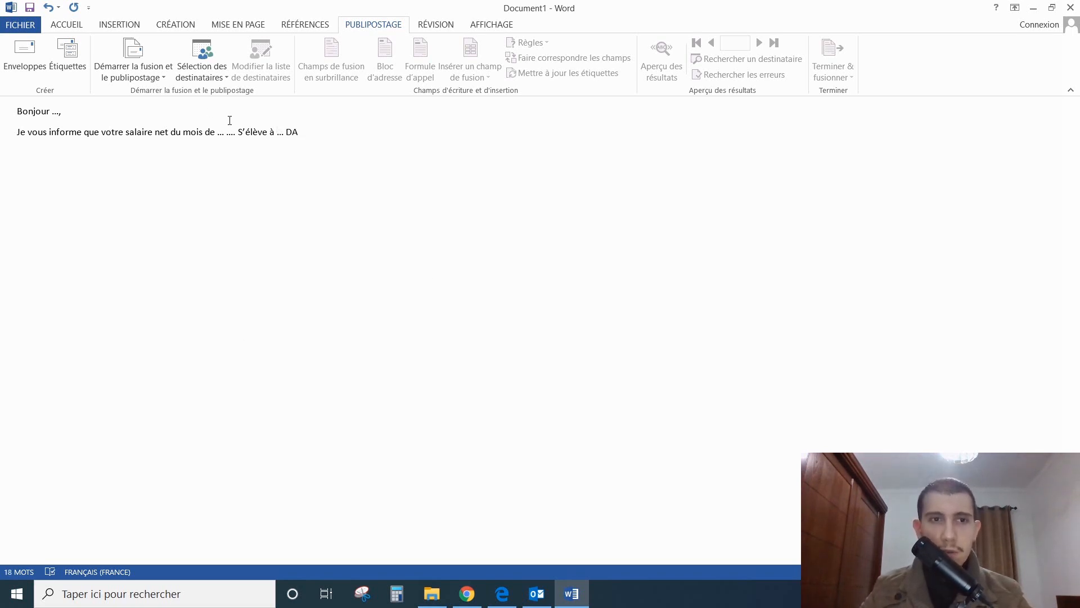
pyautogui.moveTo(238, 131); pyautogui.dragTo(242, 132)
pyautogui.write('s')
# Add the line “Vous pouvez passer récupérer votre bulletin de paie l’après-midi.” and below it the closing “Cordialement.”.
pyautogui.press('Return')
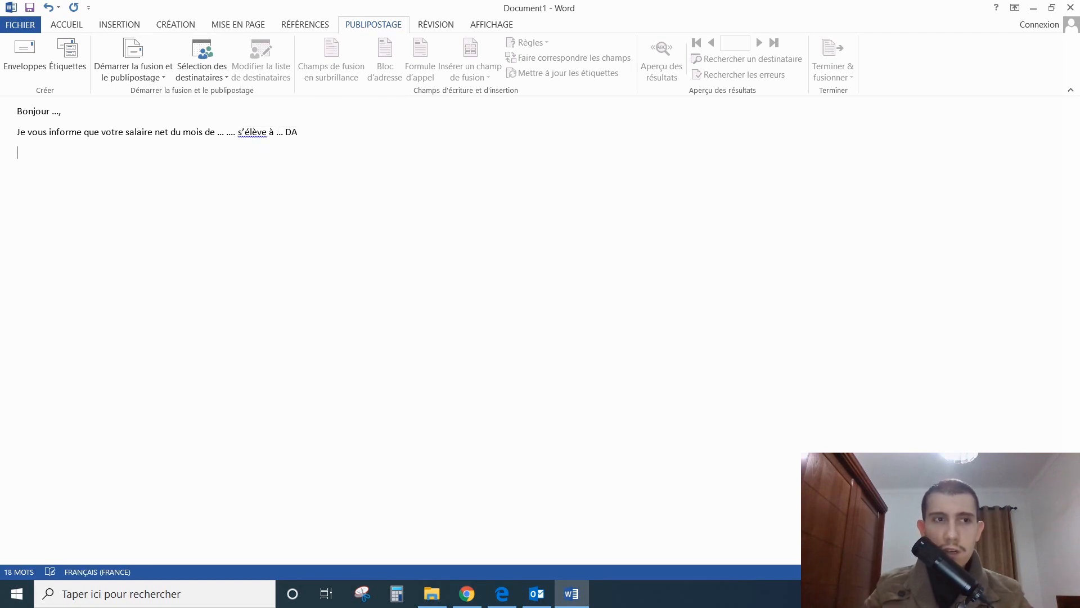
pyautogui.write('Vous pouvez passer récup')
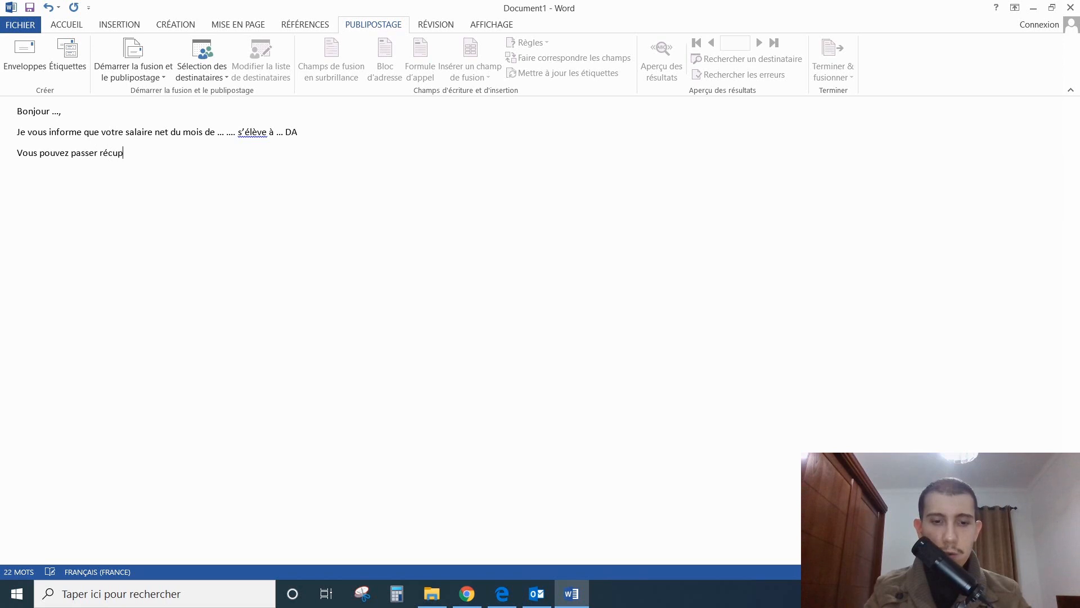
pyautogui.write('érer votre bulletin de pai')
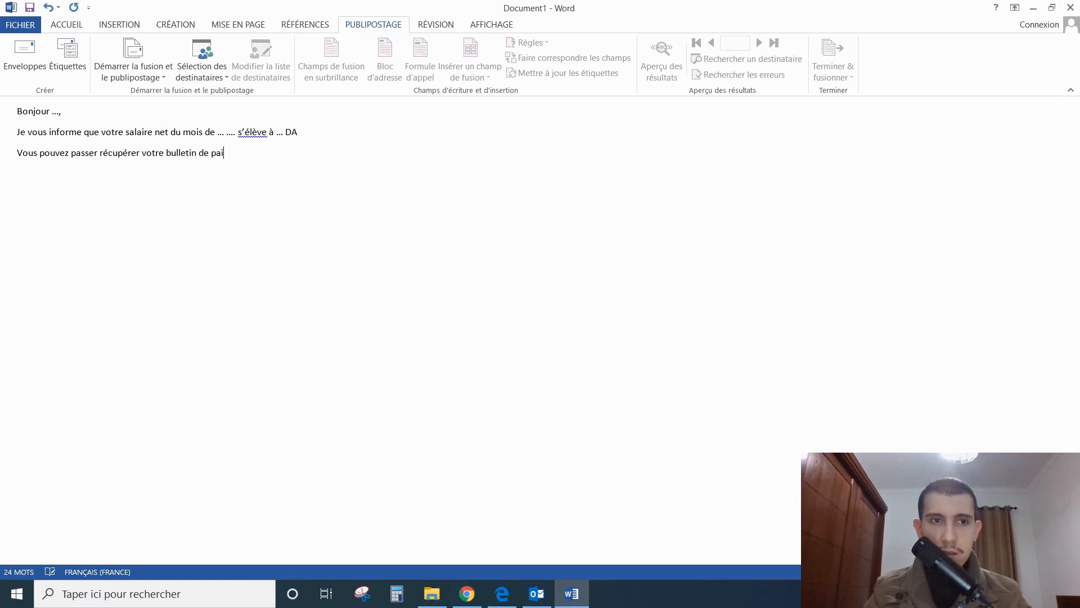
pyautogui.write('e l’après ')
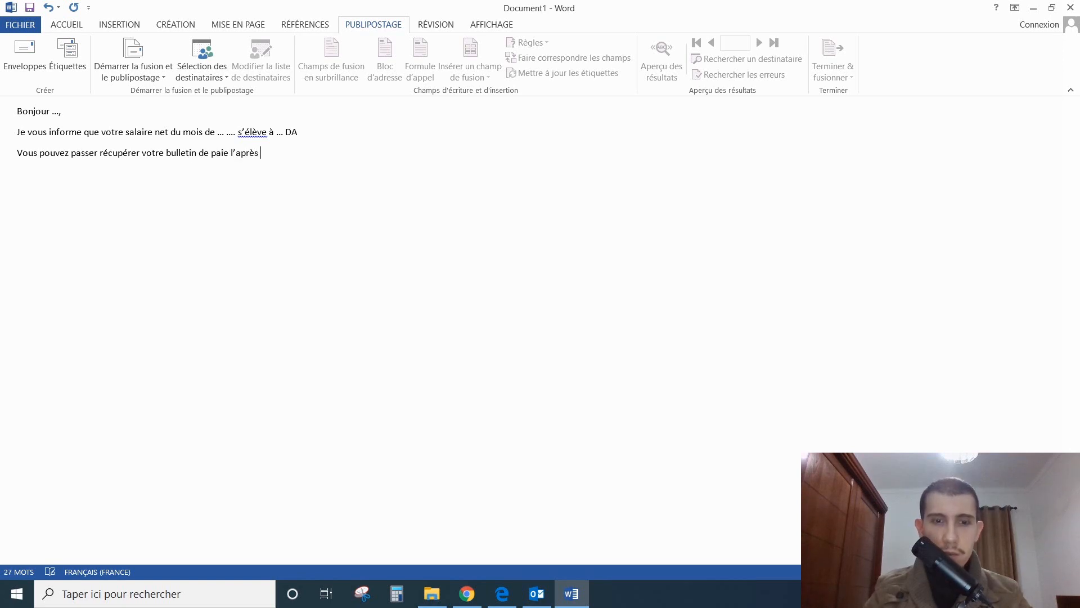
pyautogui.write('-midi.')
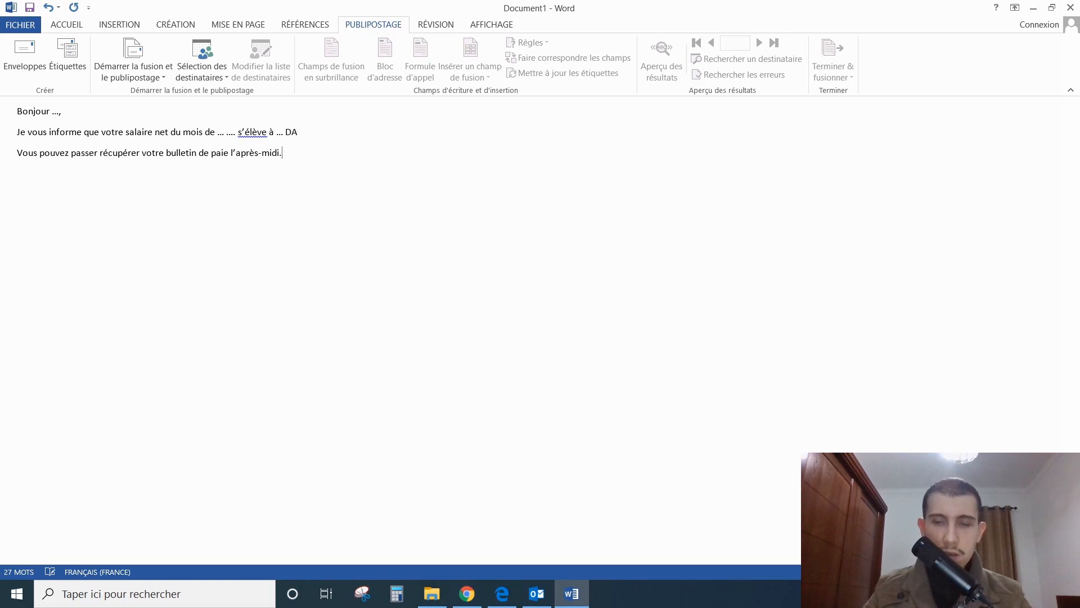
pyautogui.write('Cordial')
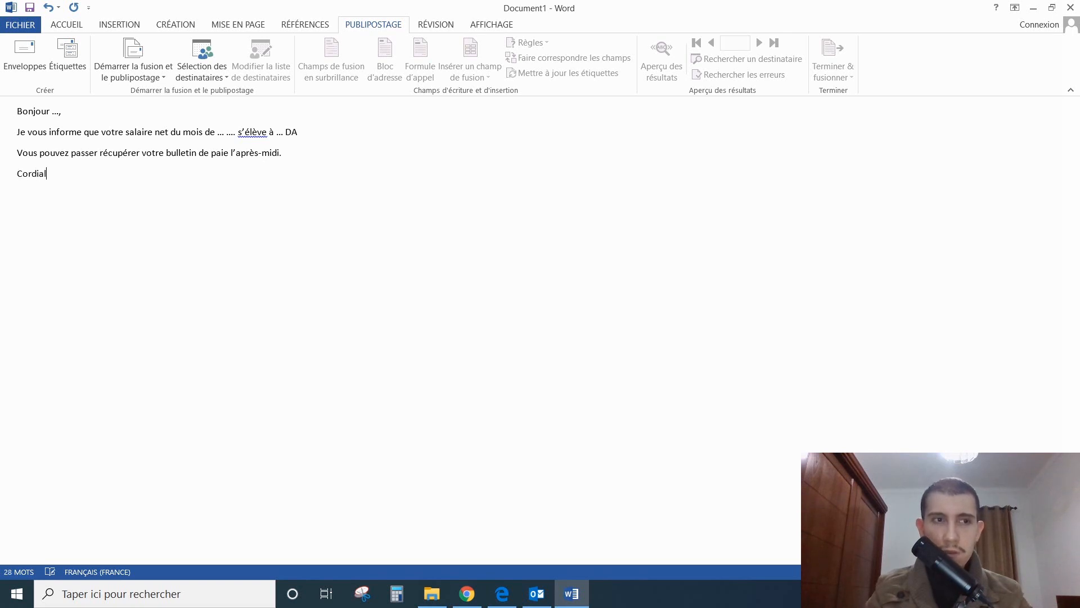
pyautogui.write('emetnt.')
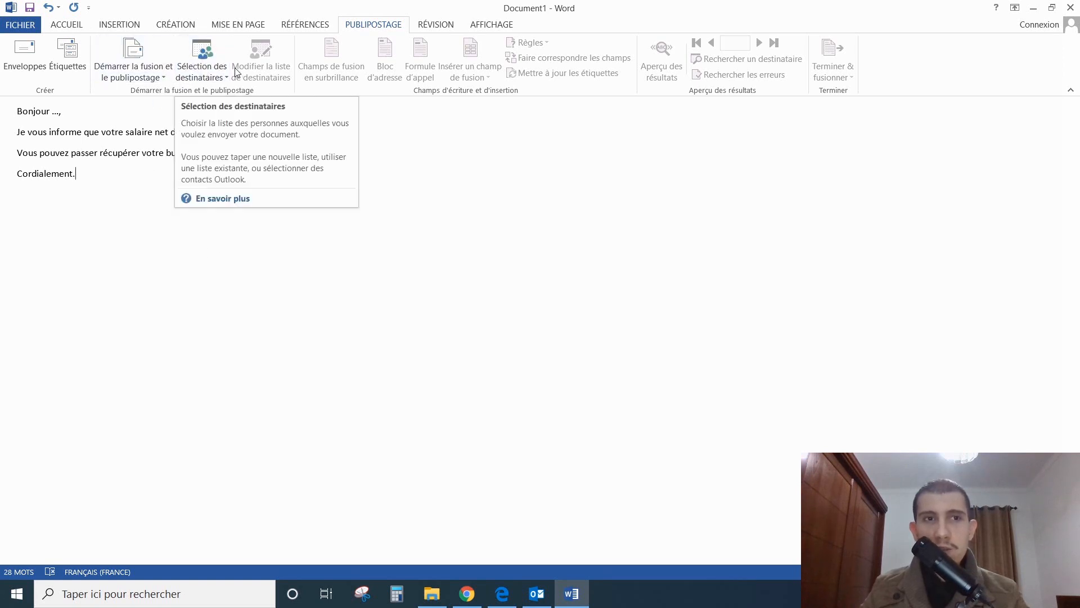
# Use the existing emails workbook on the Bureau as recipient list, taking sheet Feuil1$ with column headers in its first row.
pyautogui.click(208, 59)
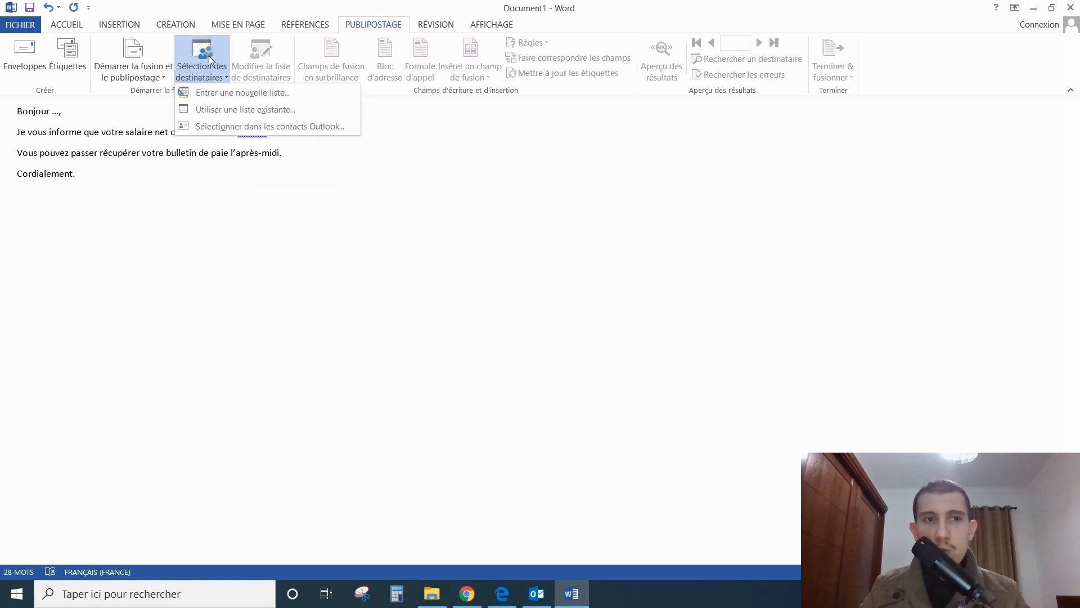
pyautogui.click(261, 116)
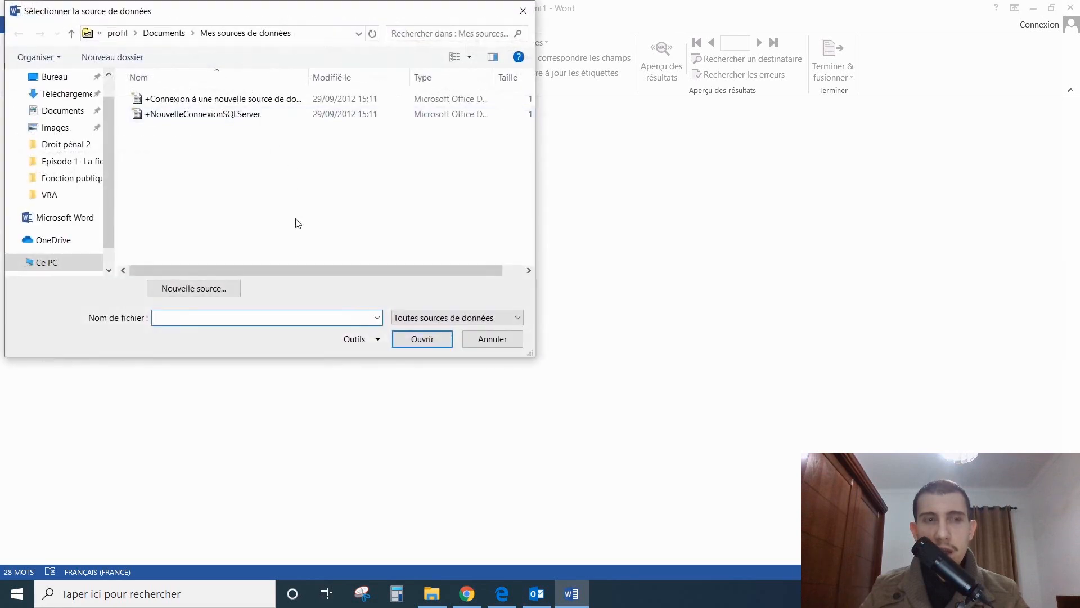
pyautogui.moveTo(229, 20); pyautogui.dragTo(319, 56)
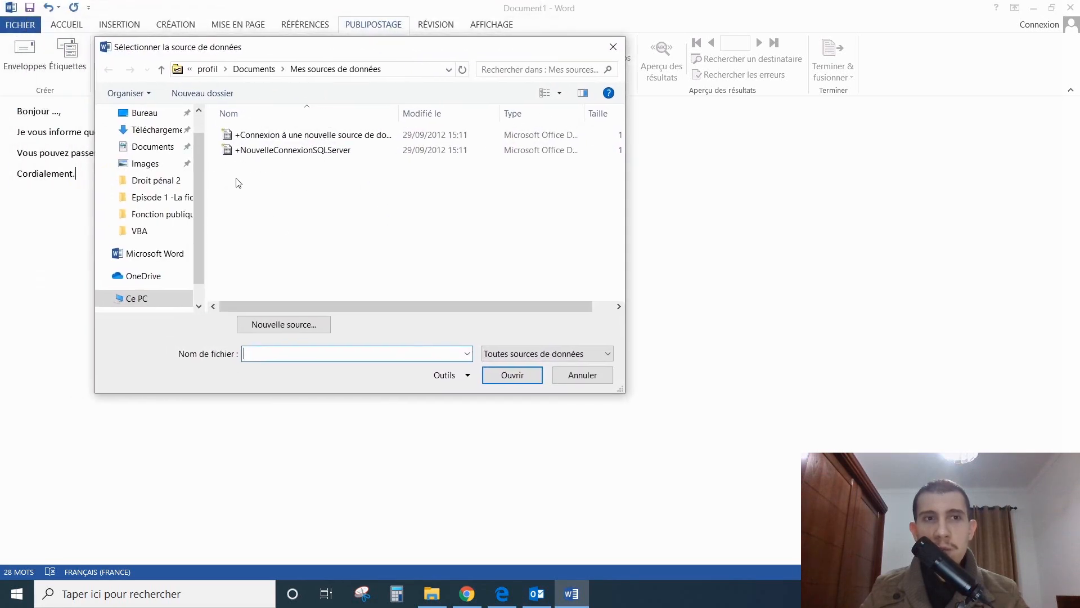
pyautogui.scroll(1, 198, 124)
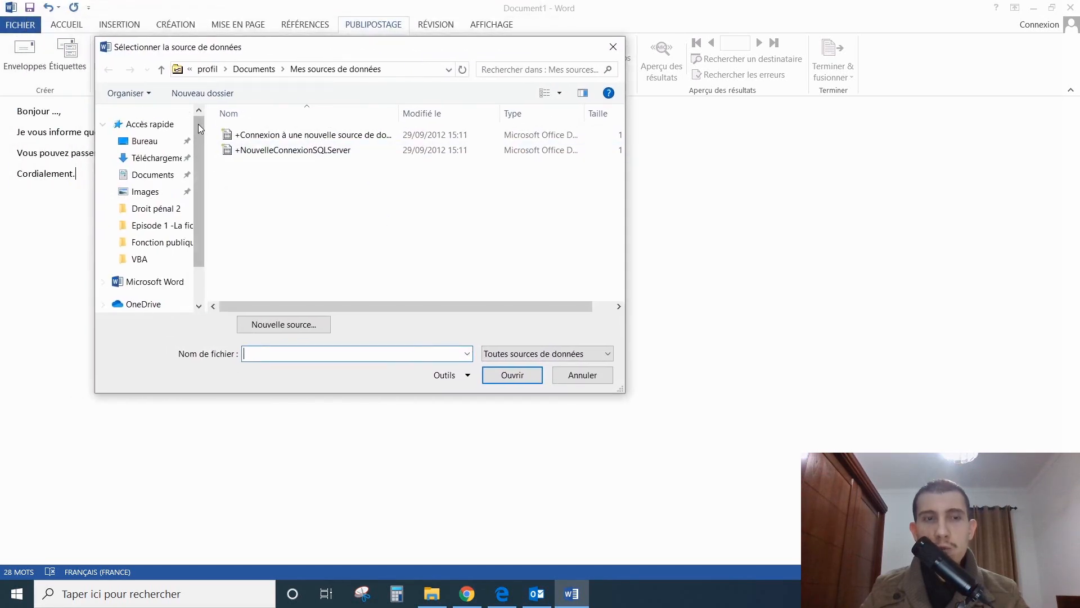
pyautogui.click(161, 144)
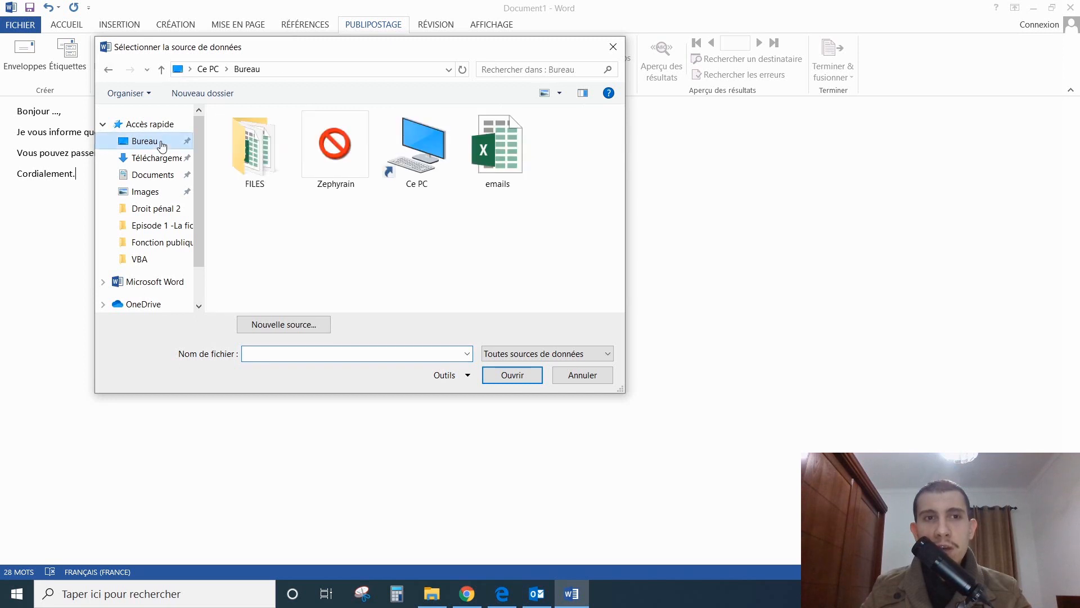
pyautogui.doubleClick(497, 155)
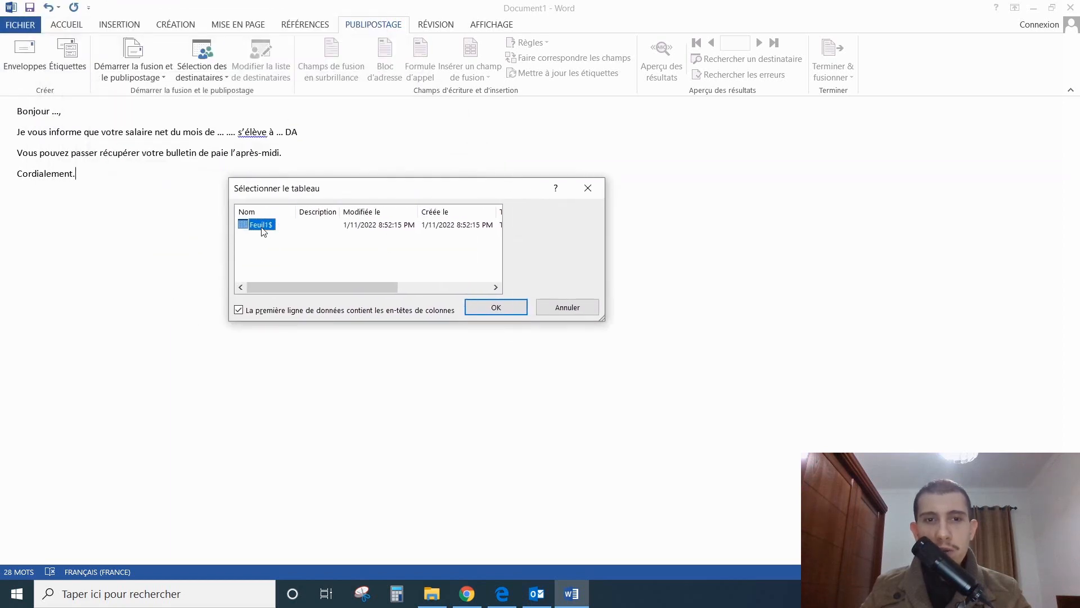
pyautogui.click(525, 307)
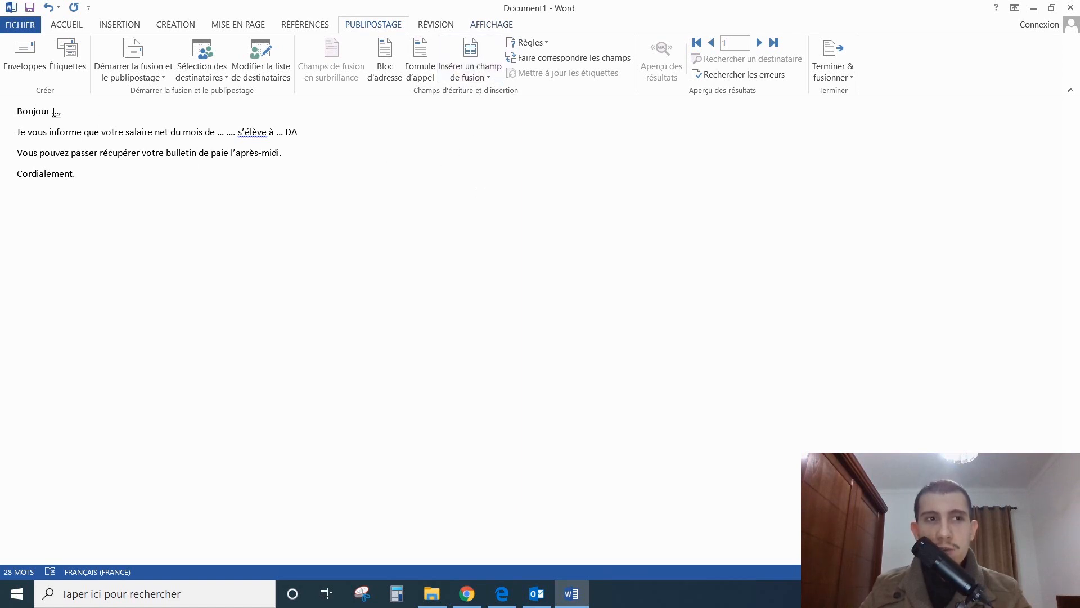
# Replace the dots after “Bonjour” with the merge fields Civilité and Nom_et_prénoms, separated by a space.
pyautogui.moveTo(52, 113); pyautogui.dragTo(56, 116)
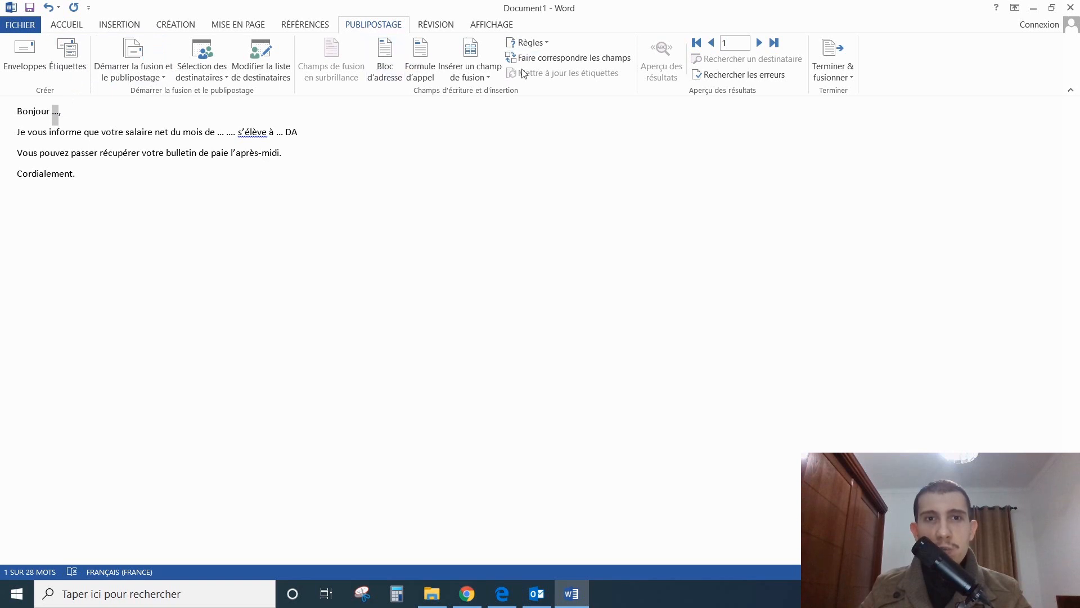
pyautogui.click(486, 78)
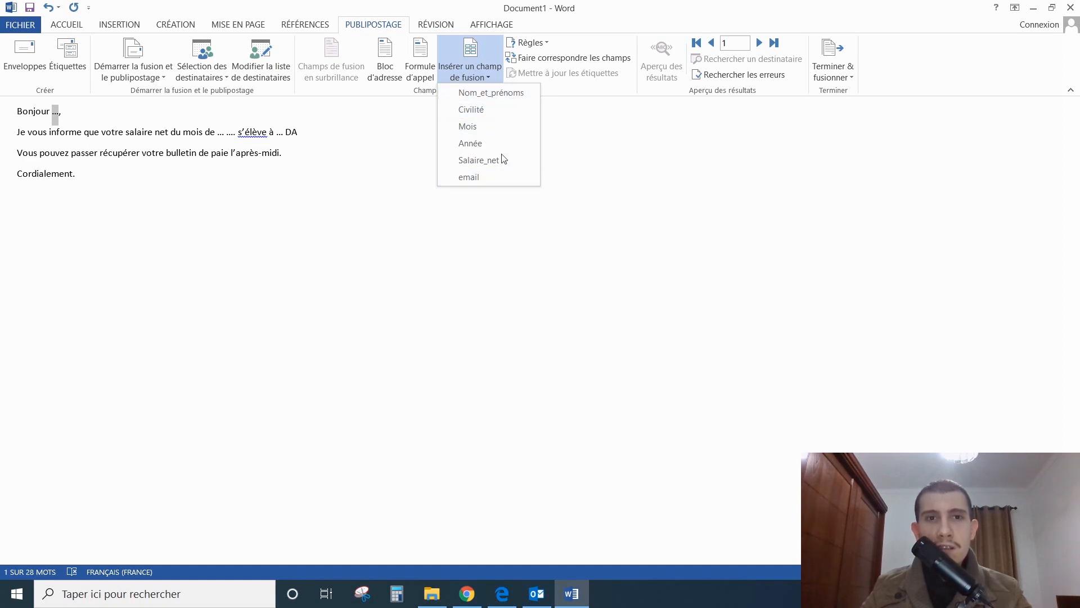
pyautogui.click(491, 112)
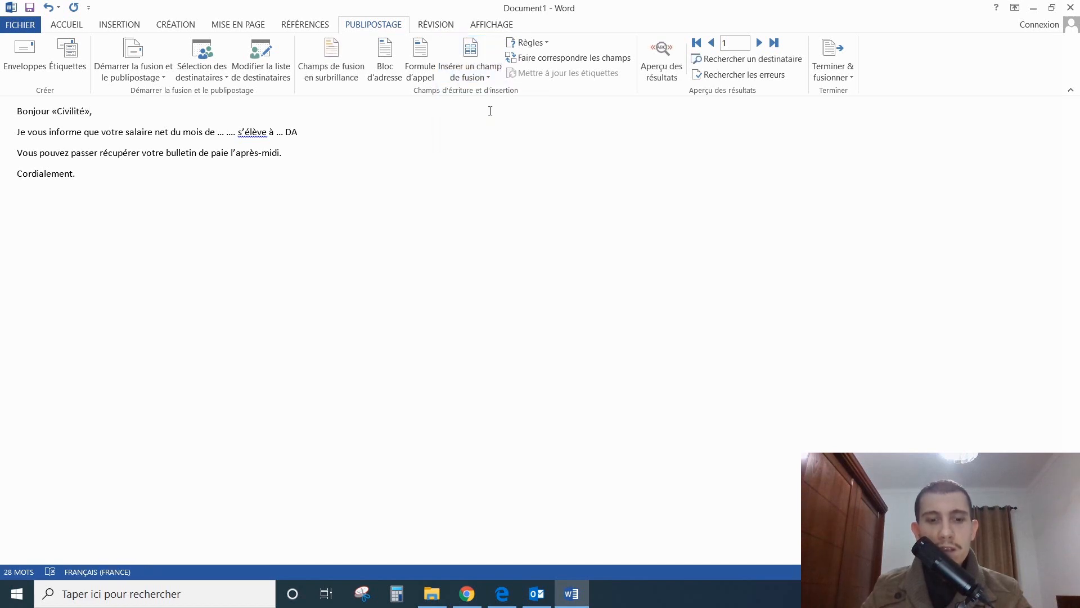
pyautogui.click(468, 79)
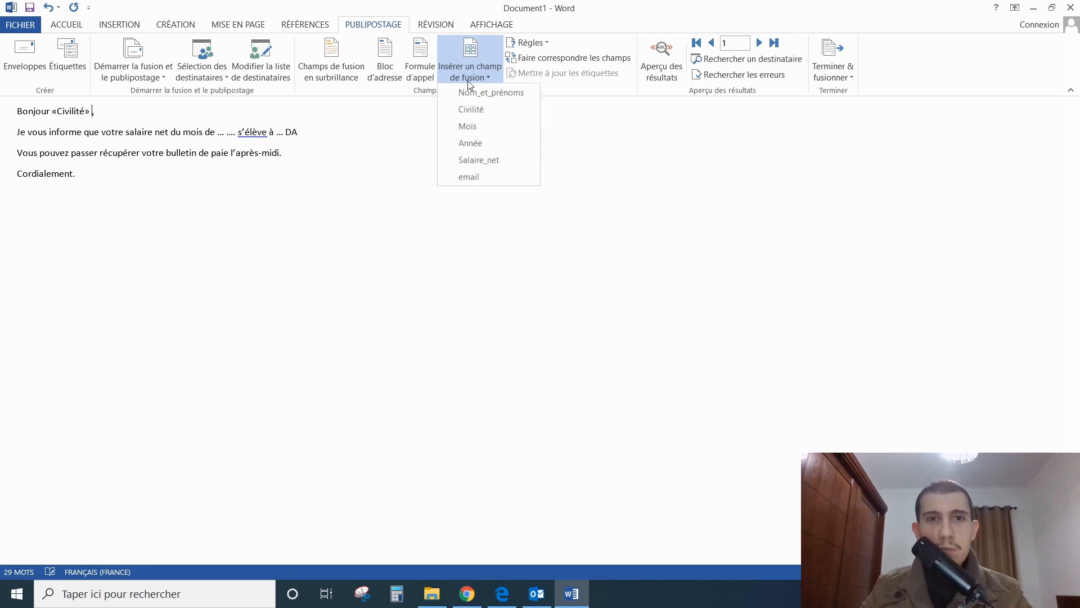
pyautogui.click(484, 94)
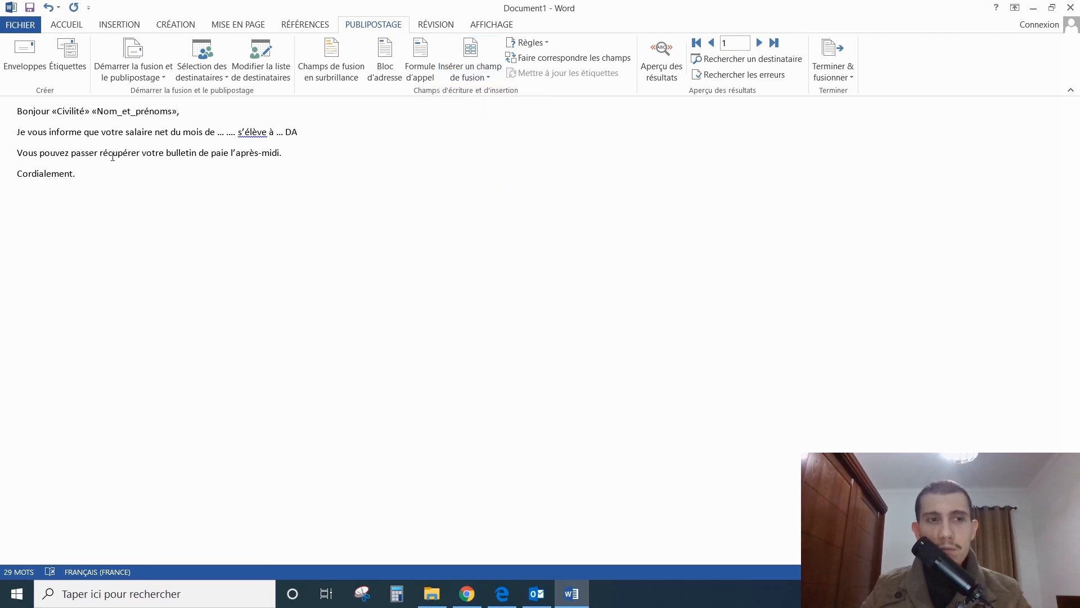
pyautogui.moveTo(55, 111); pyautogui.dragTo(177, 112)
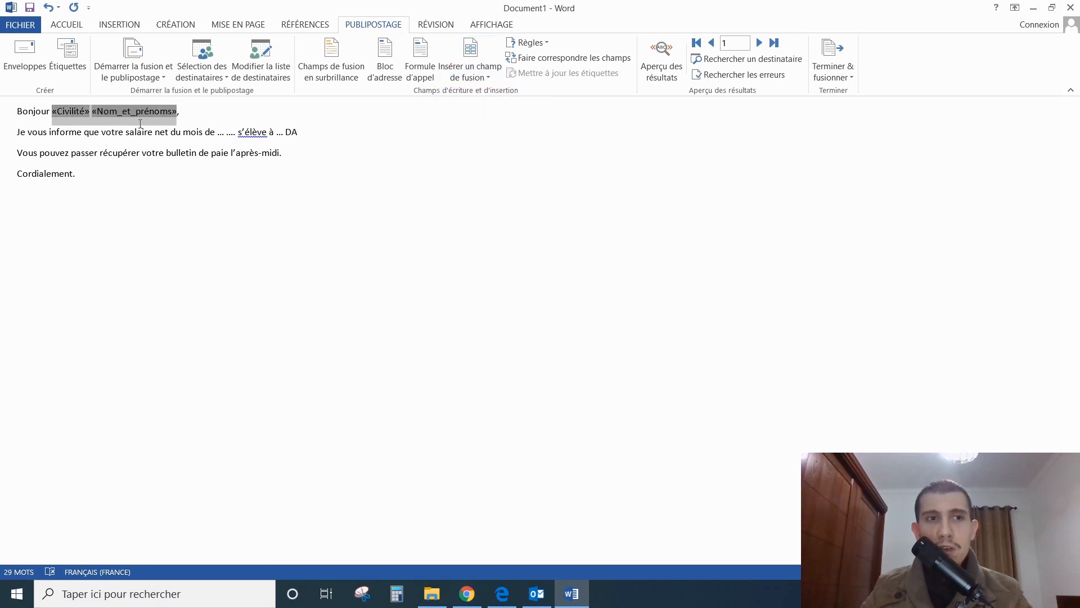
pyautogui.click(289, 190)
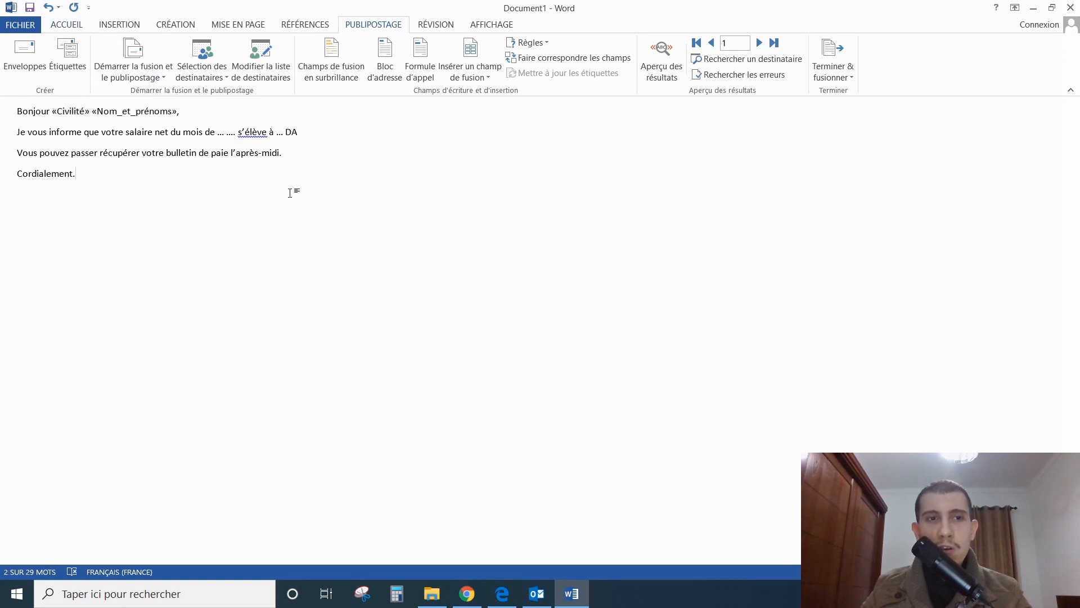
pyautogui.moveTo(17, 131); pyautogui.dragTo(214, 138)
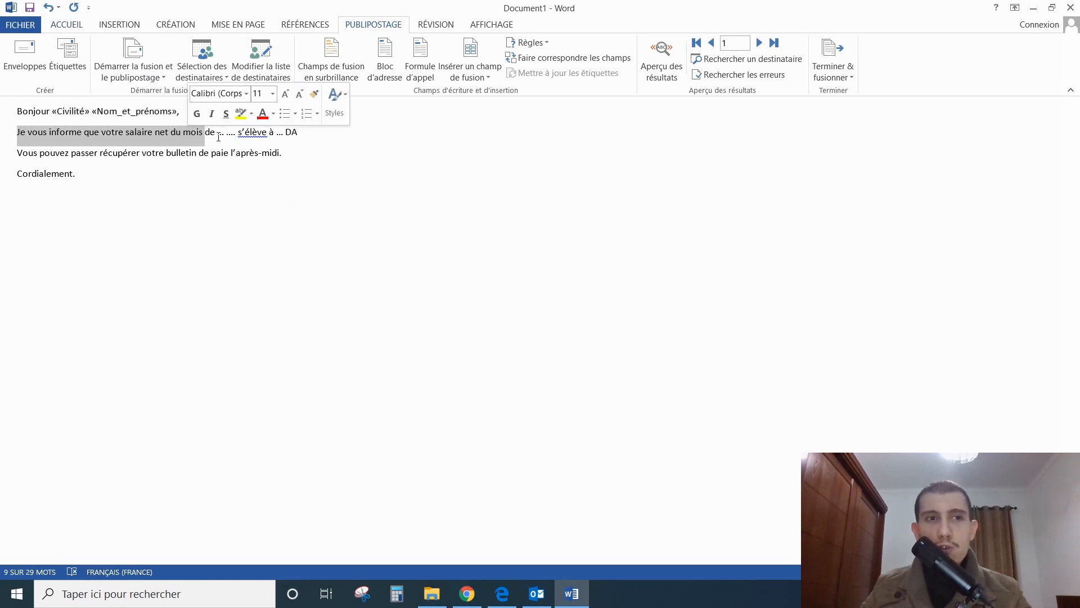
pyautogui.click(228, 144)
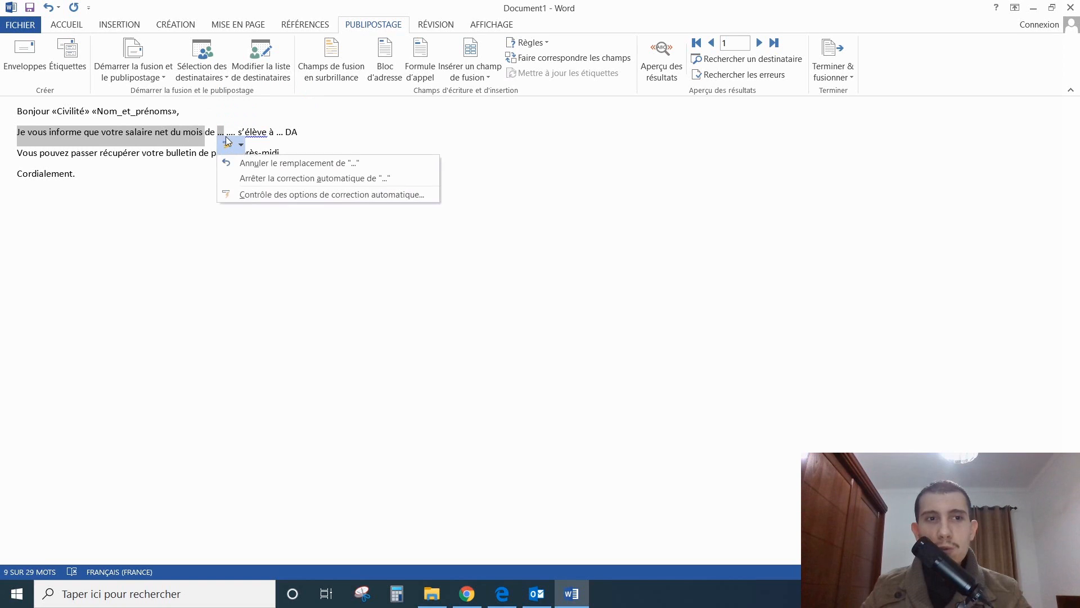
pyautogui.click(481, 79)
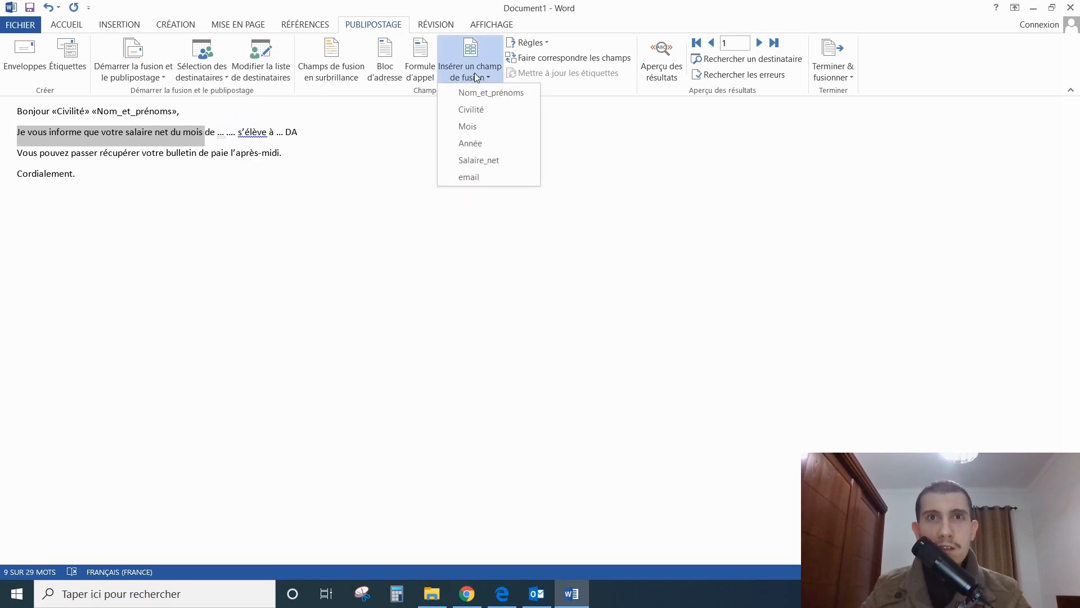
pyautogui.click(469, 126)
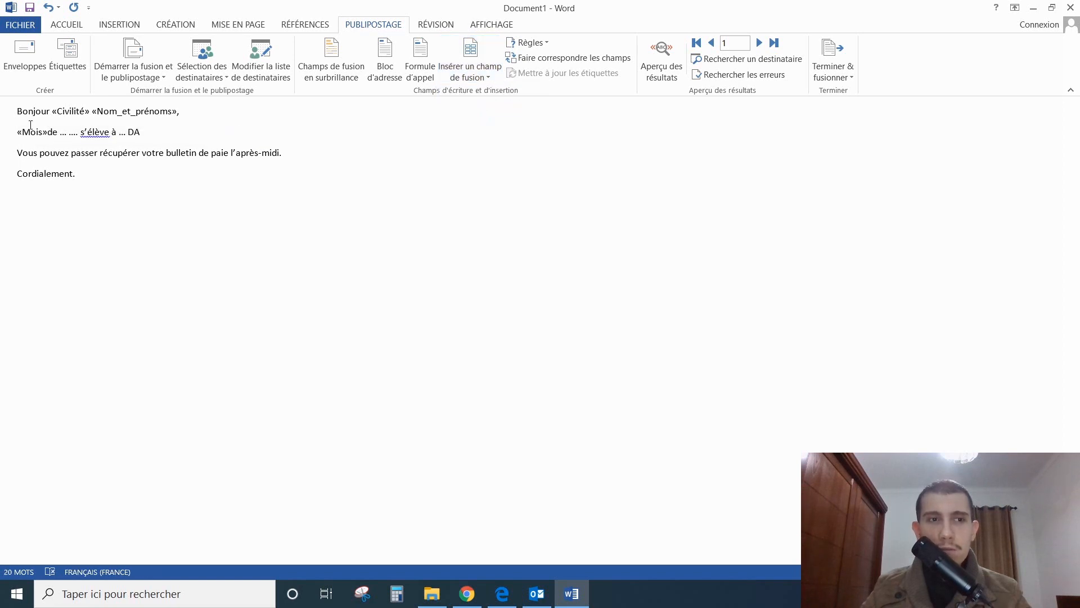
pyautogui.click(48, 7)
# Replace the two dotted placeholders after “du mois de” with the merge fields Mois and Année.
pyautogui.click(227, 138)
pyautogui.doubleClick(219, 134)
pyautogui.click(487, 77)
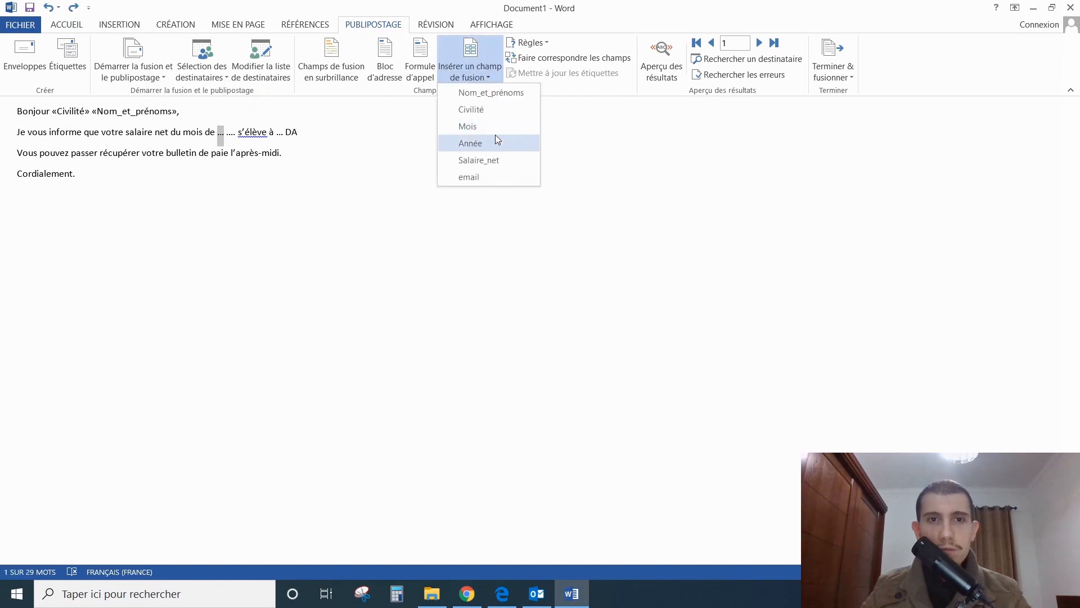
pyautogui.click(468, 126)
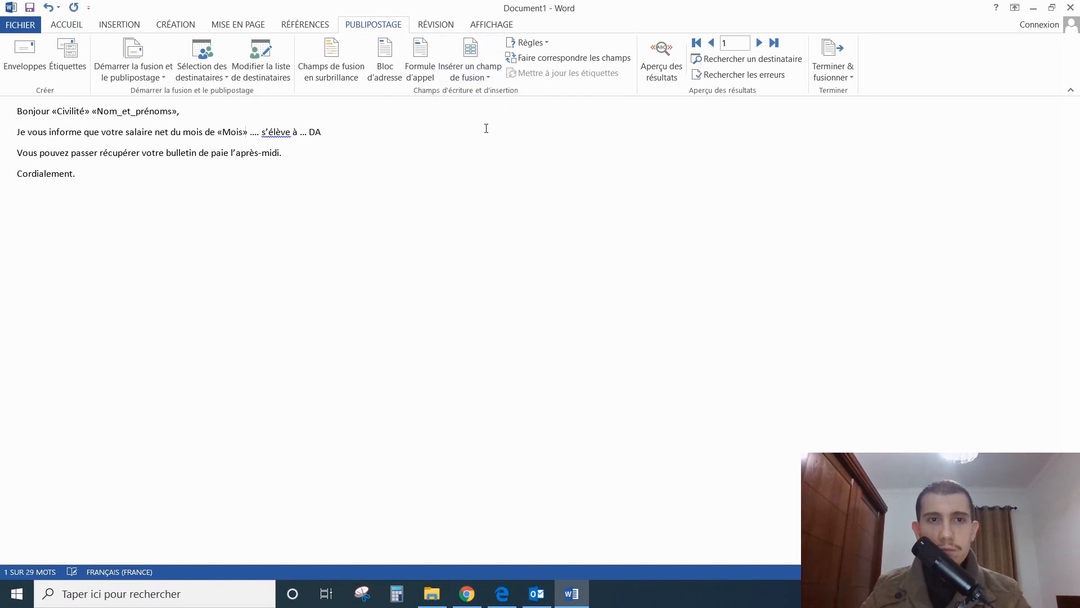
pyautogui.doubleClick(253, 133)
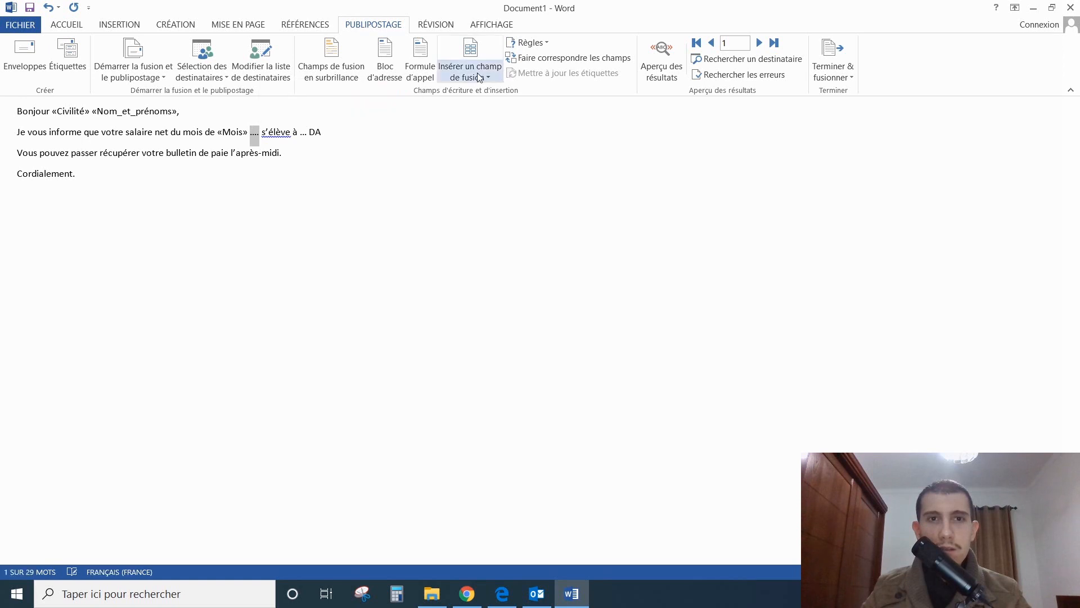
pyautogui.click(479, 77)
pyautogui.click(491, 137)
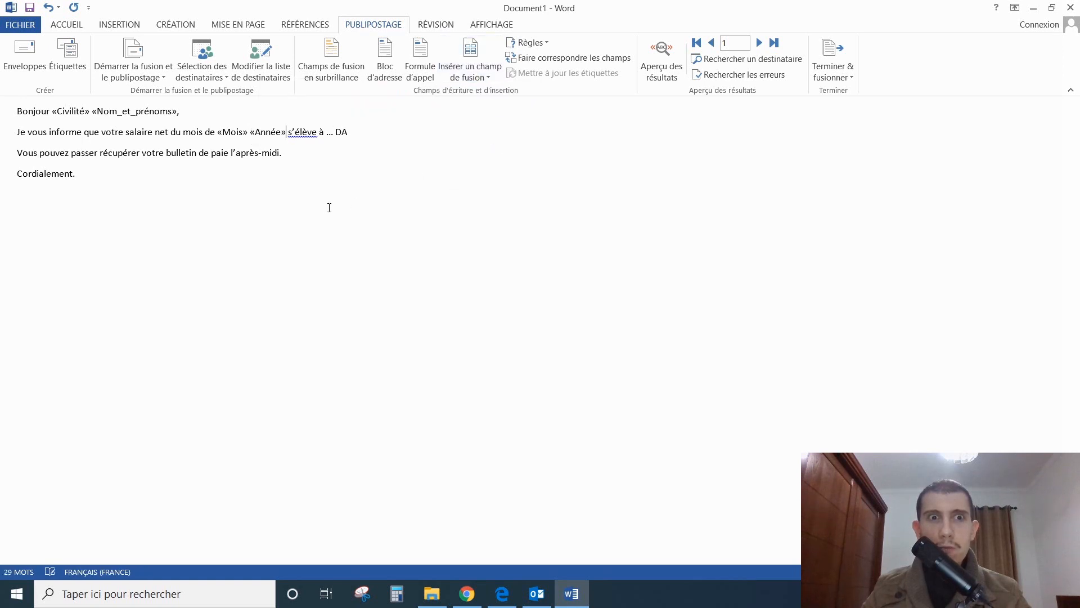
# Replace the dots between “s’élève à” and “DA” with the merge field Année.
pyautogui.moveTo(326, 135); pyautogui.dragTo(332, 136)
pyautogui.click(333, 140)
pyautogui.click(330, 112)
pyautogui.doubleClick(332, 133)
pyautogui.click(484, 71)
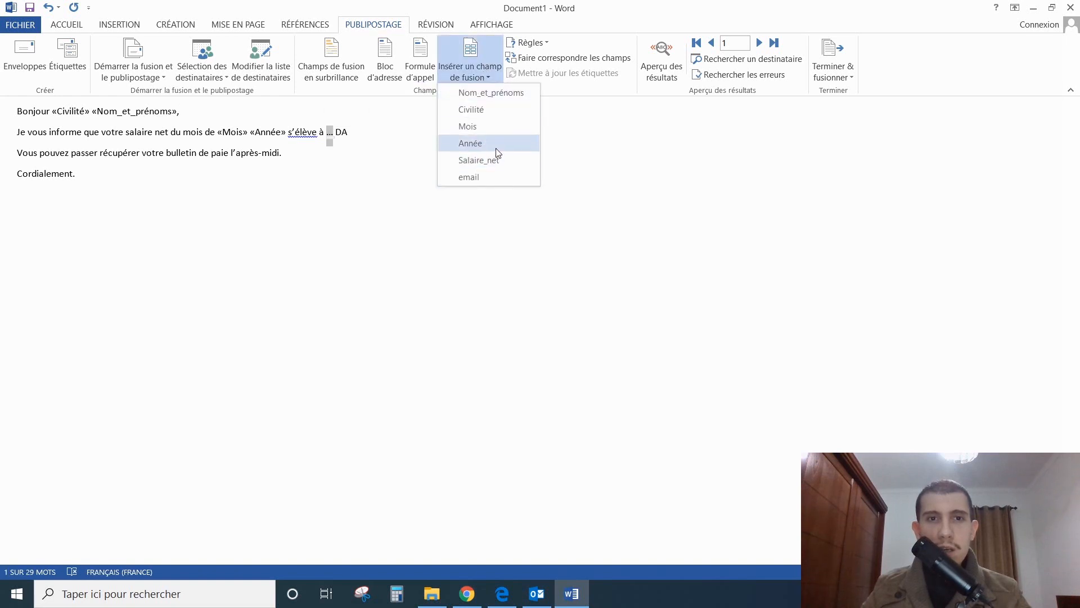
pyautogui.click(483, 143)
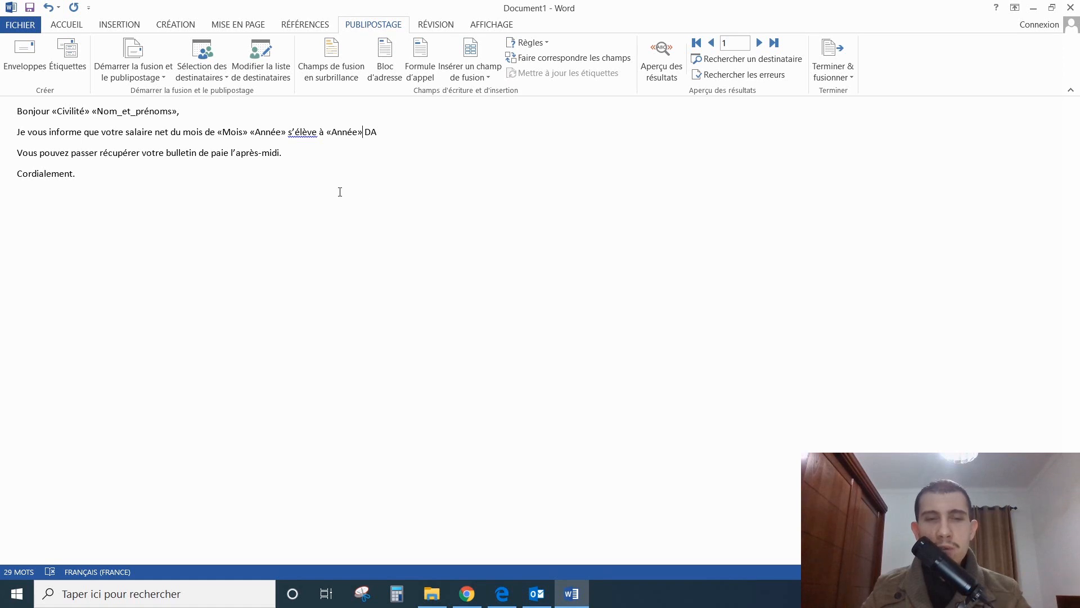
# Make all the merge fields in the greeting and the salary sentence bold.
pyautogui.click(62, 26)
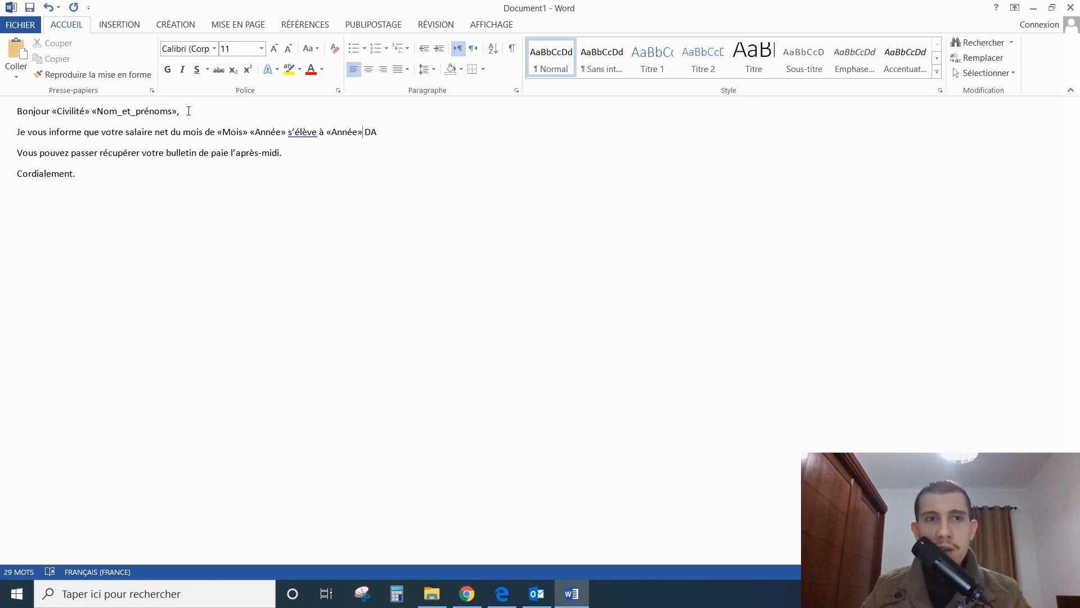
pyautogui.moveTo(179, 111); pyautogui.dragTo(53, 111)
pyautogui.click(167, 69)
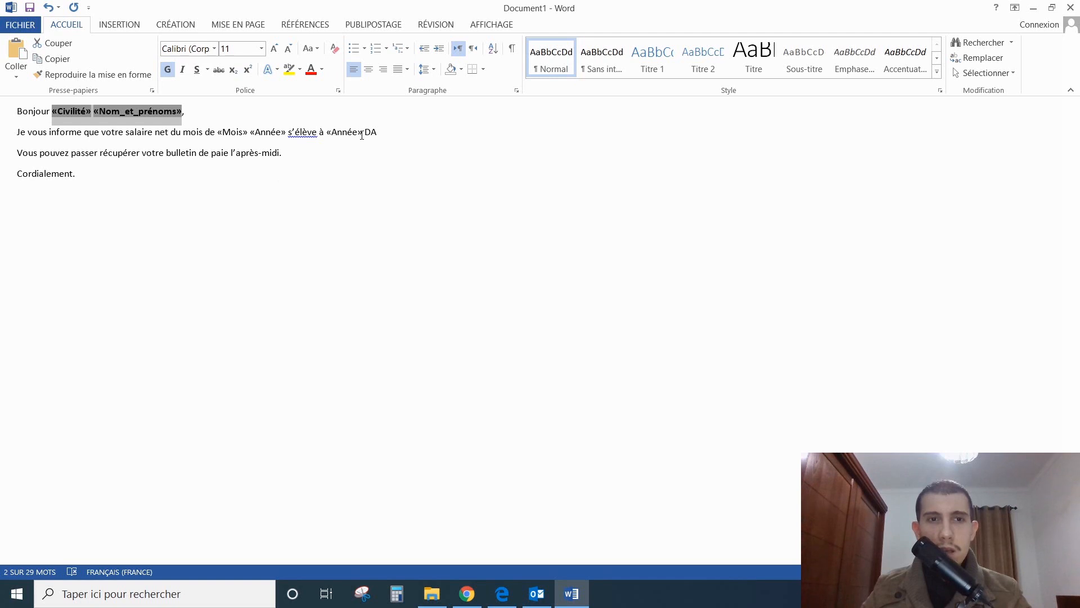
pyautogui.moveTo(364, 135); pyautogui.dragTo(326, 134)
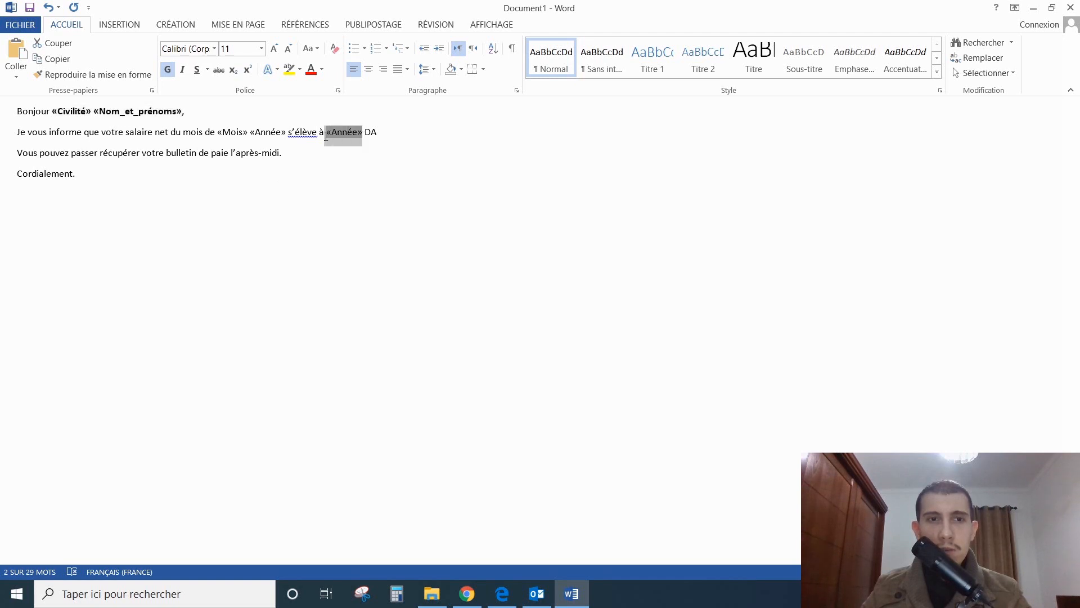
pyautogui.click(169, 69)
pyautogui.moveTo(287, 131); pyautogui.dragTo(242, 132)
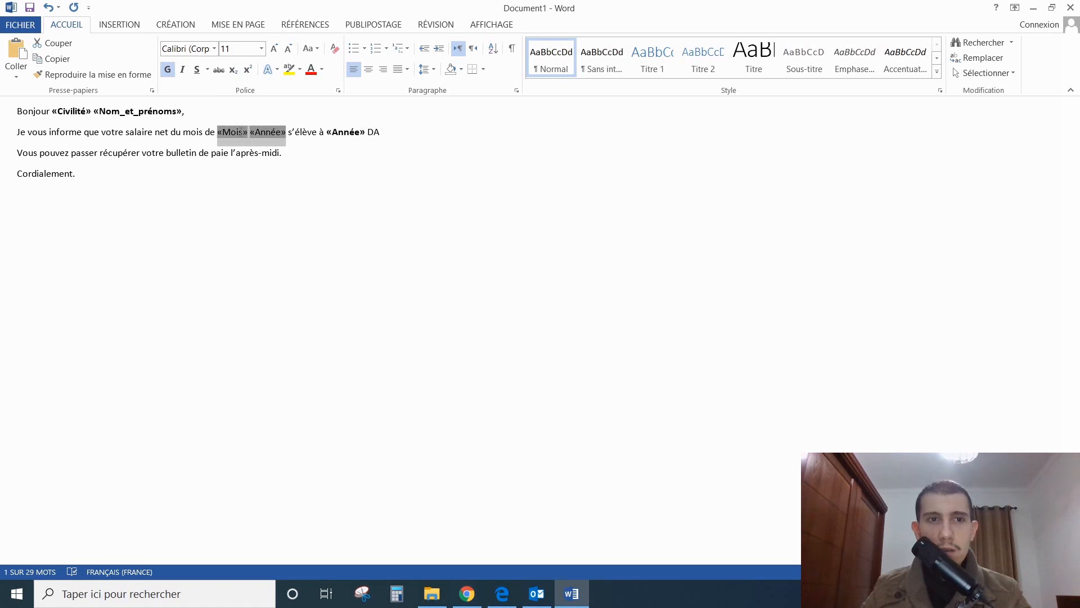
pyautogui.click(168, 69)
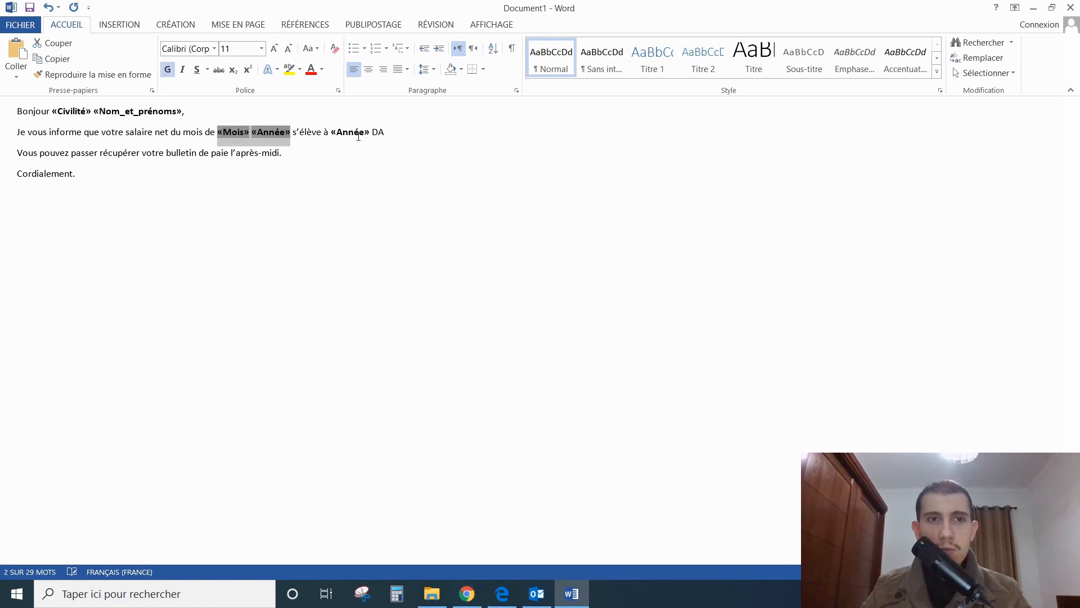
# Replace the Année merge field between “s’élève à” and “DA” with the merge field Salaire_net.
pyautogui.click(370, 134)
pyautogui.moveTo(370, 134); pyautogui.dragTo(329, 133)
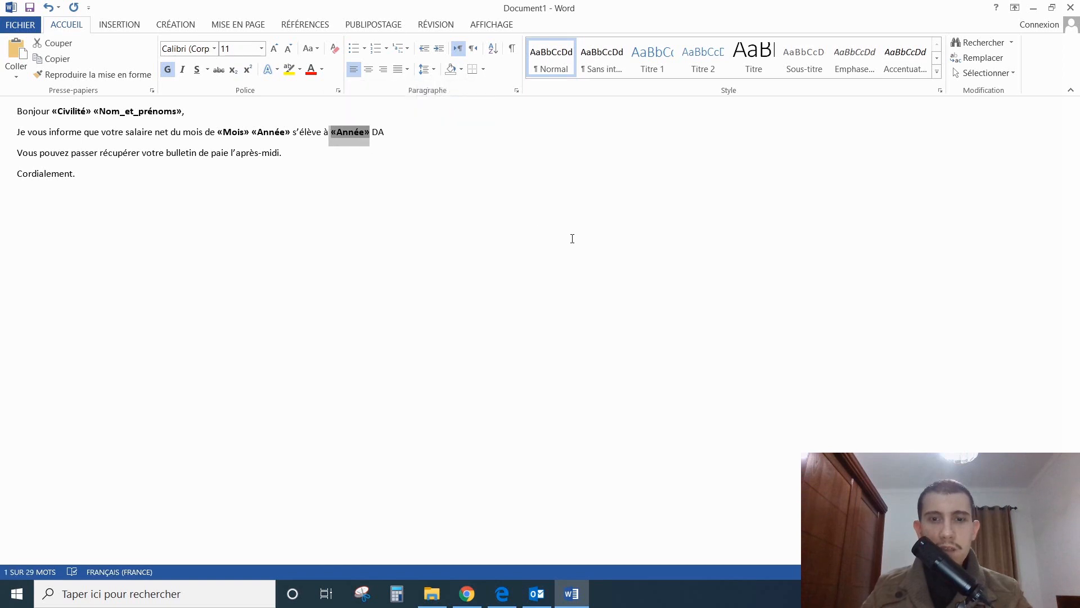
pyautogui.press('Delete')
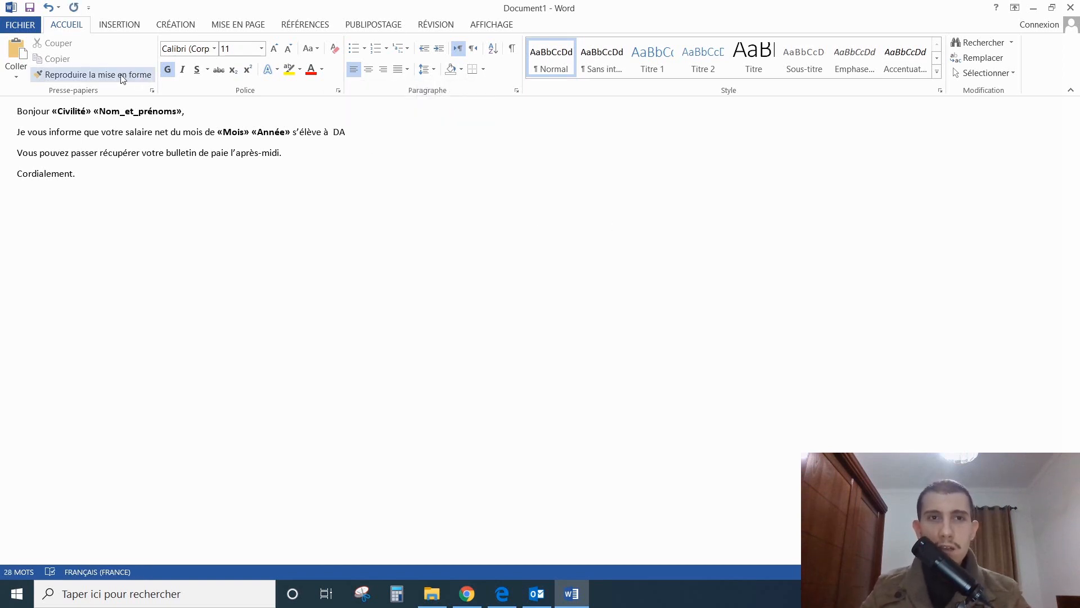
pyautogui.click(373, 24)
pyautogui.click(470, 74)
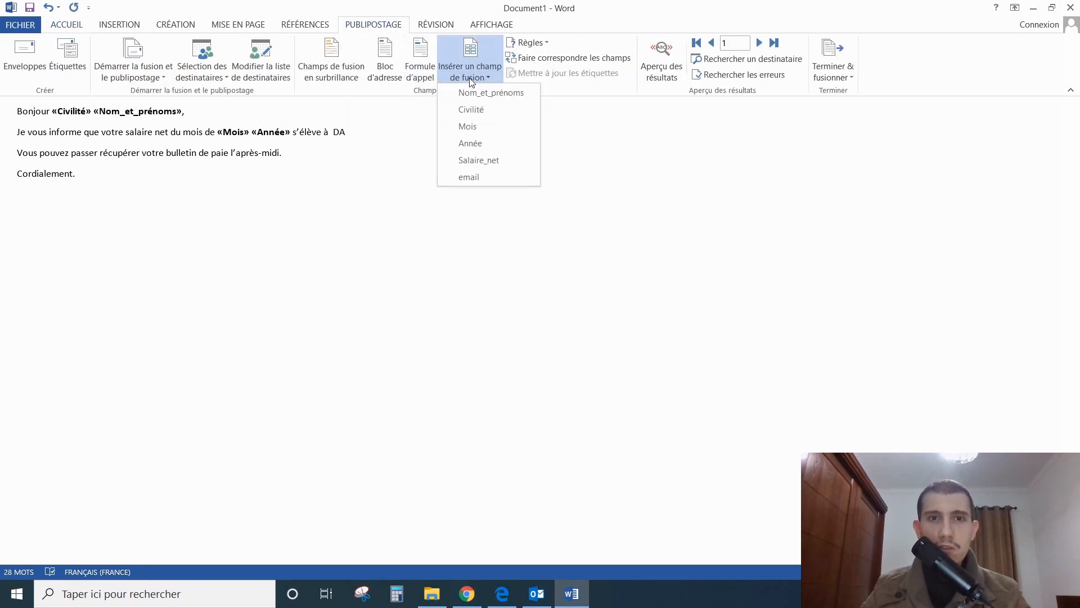
pyautogui.click(495, 162)
pyautogui.click(360, 177)
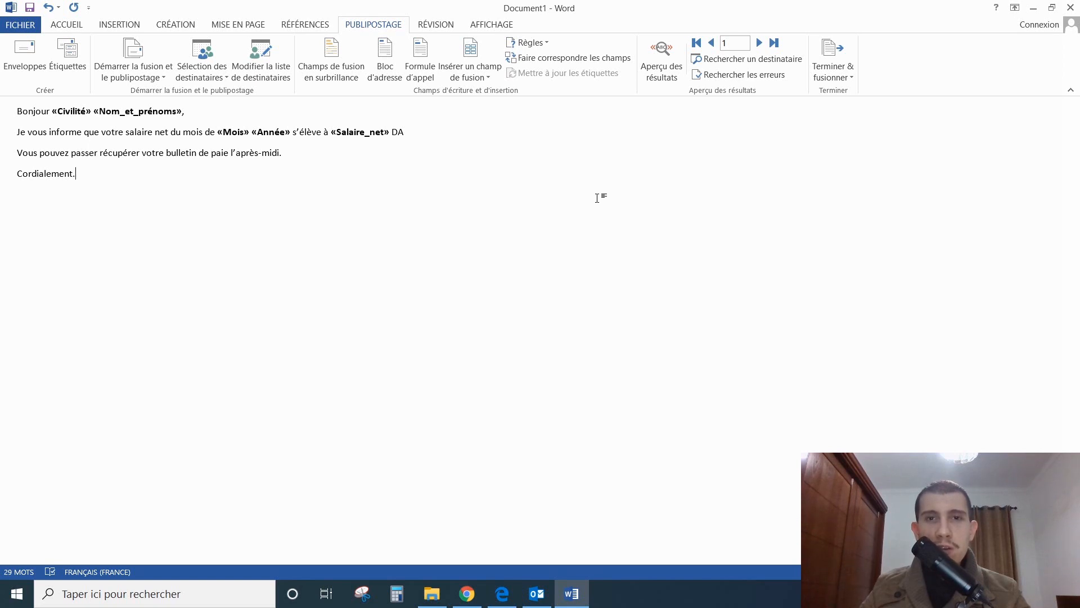
# Preview the merged letter for the second recipient and return to the first record.
pyautogui.click(670, 78)
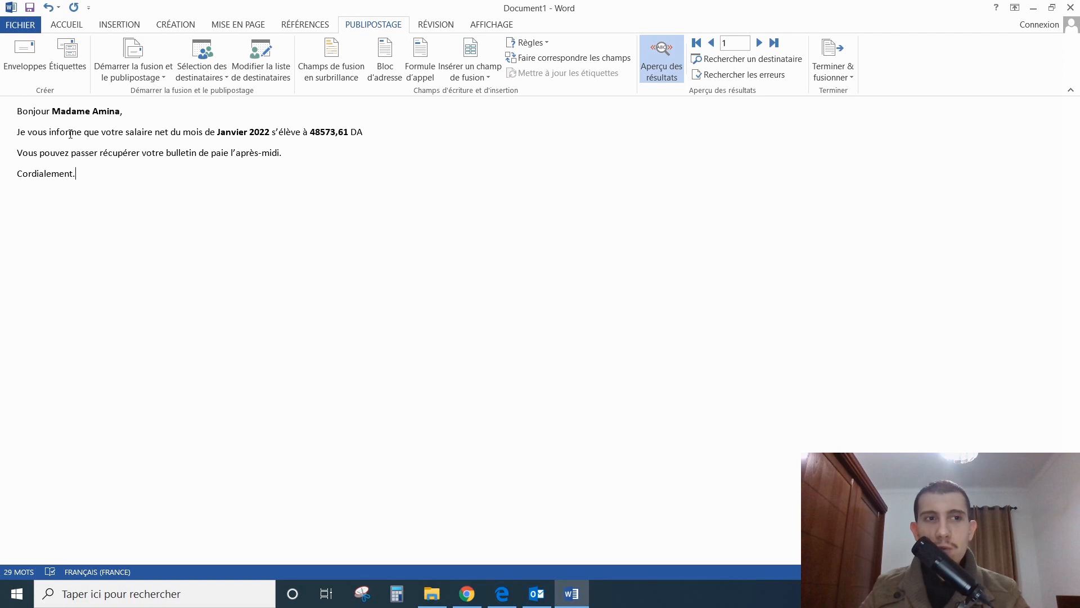
pyautogui.click(760, 43)
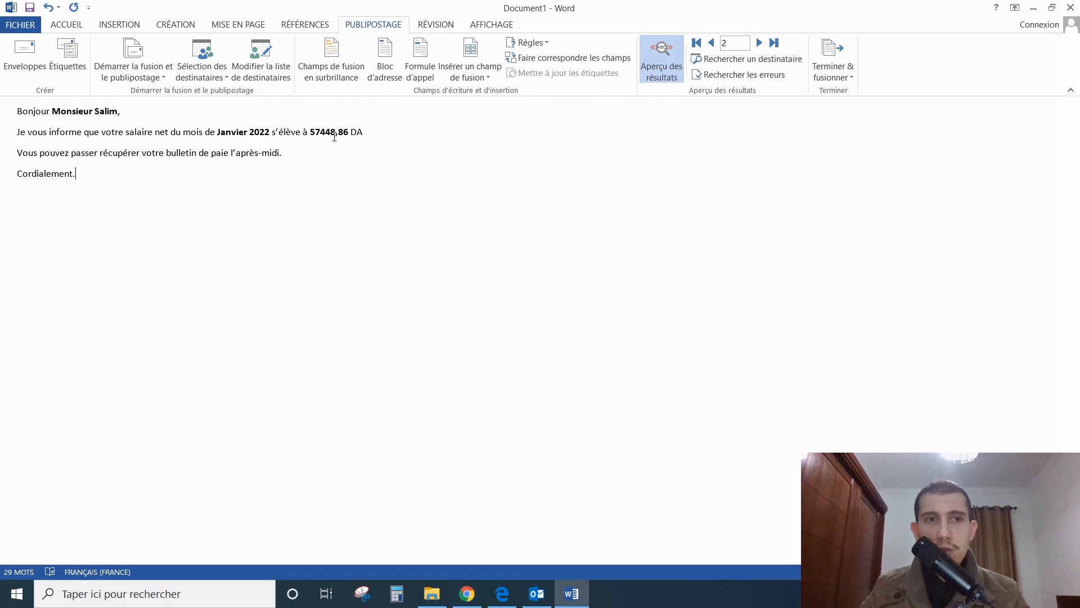
pyautogui.click(713, 44)
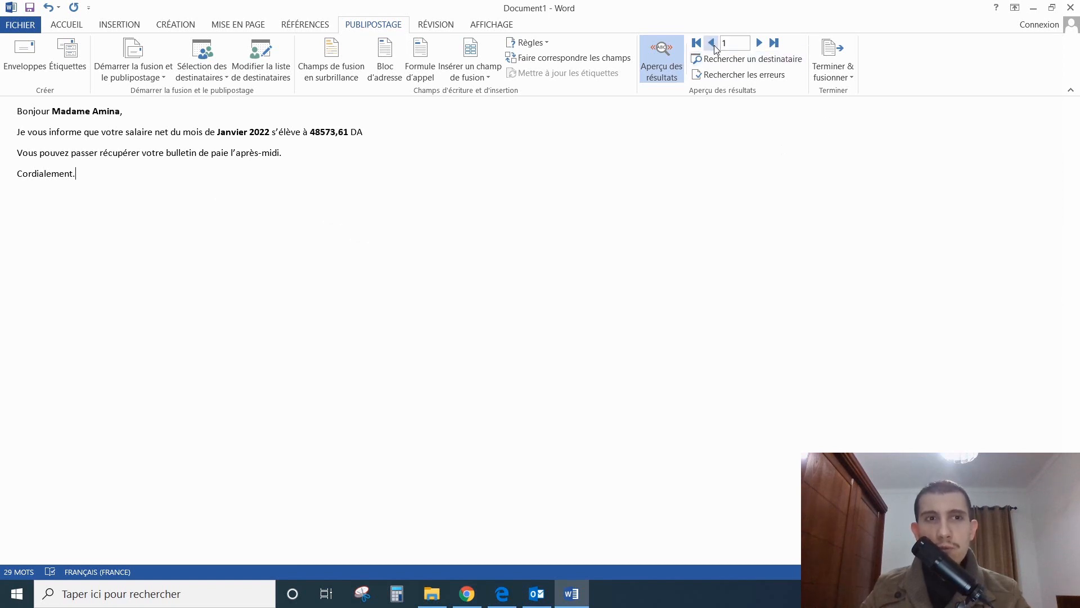
# Make the currency “DA” after the salary amount bold and return to the mail merge tools.
pyautogui.moveTo(364, 136); pyautogui.dragTo(350, 135)
pyautogui.click(66, 24)
pyautogui.click(167, 69)
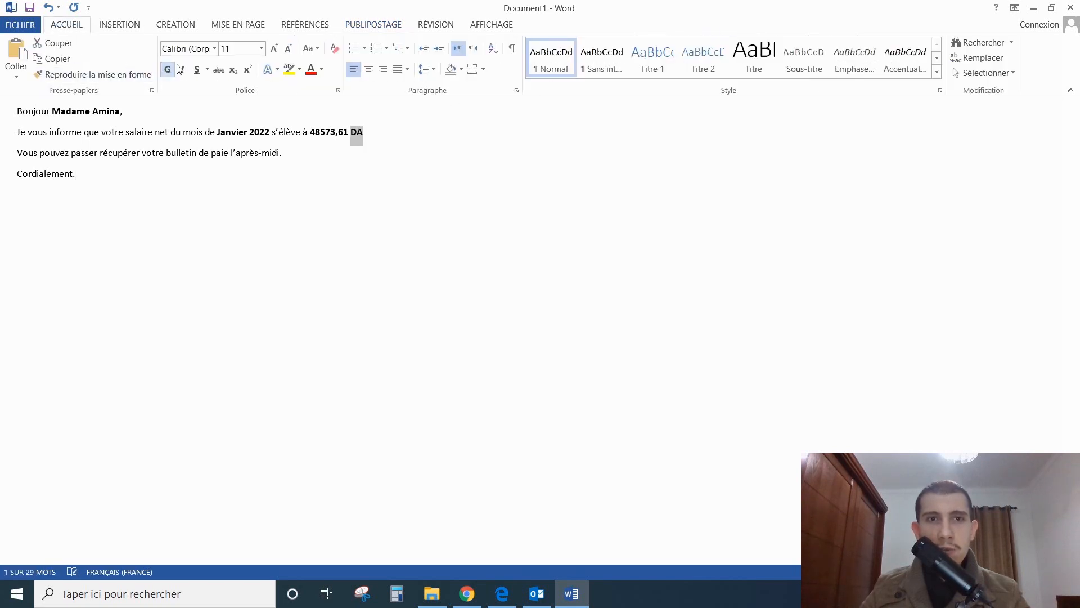
pyautogui.click(271, 148)
pyautogui.click(367, 28)
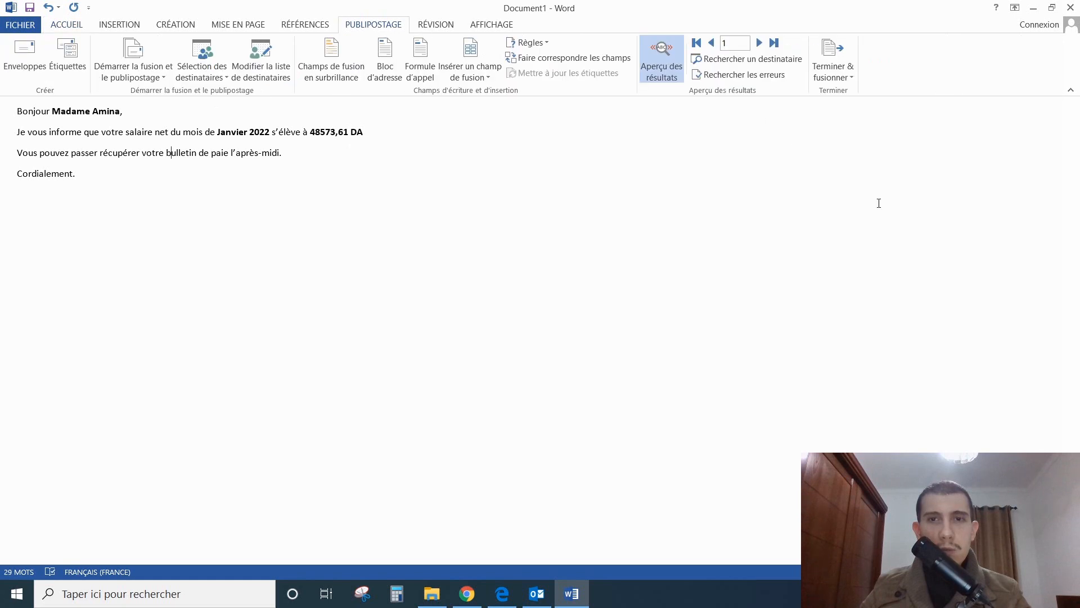
# Start finishing the merge as e-mail messages, with the email field as the recipient address.
pyautogui.click(841, 80)
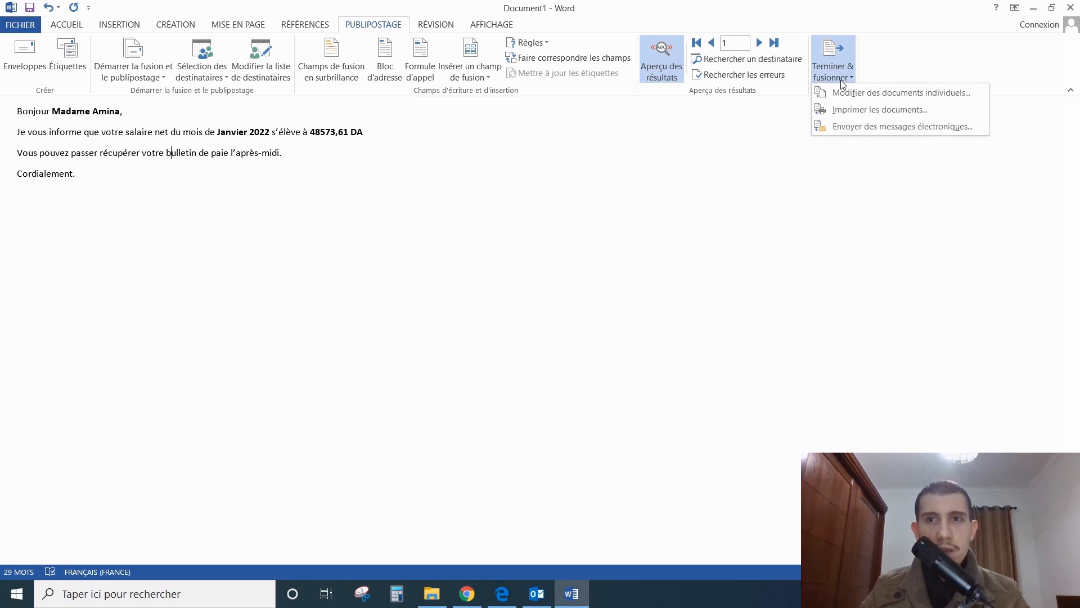
pyautogui.click(859, 127)
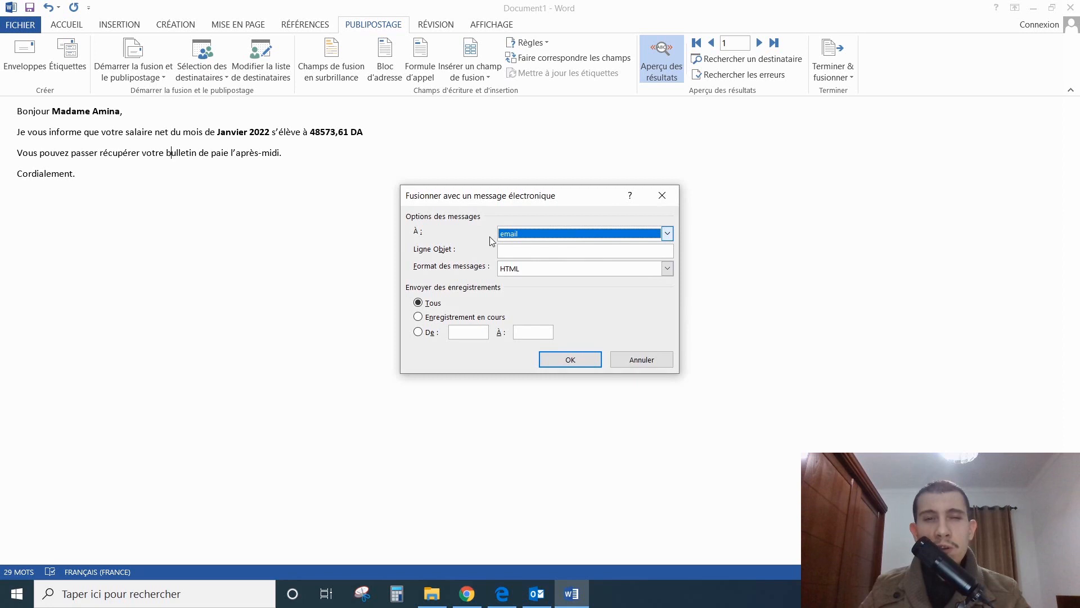
pyautogui.click(542, 238)
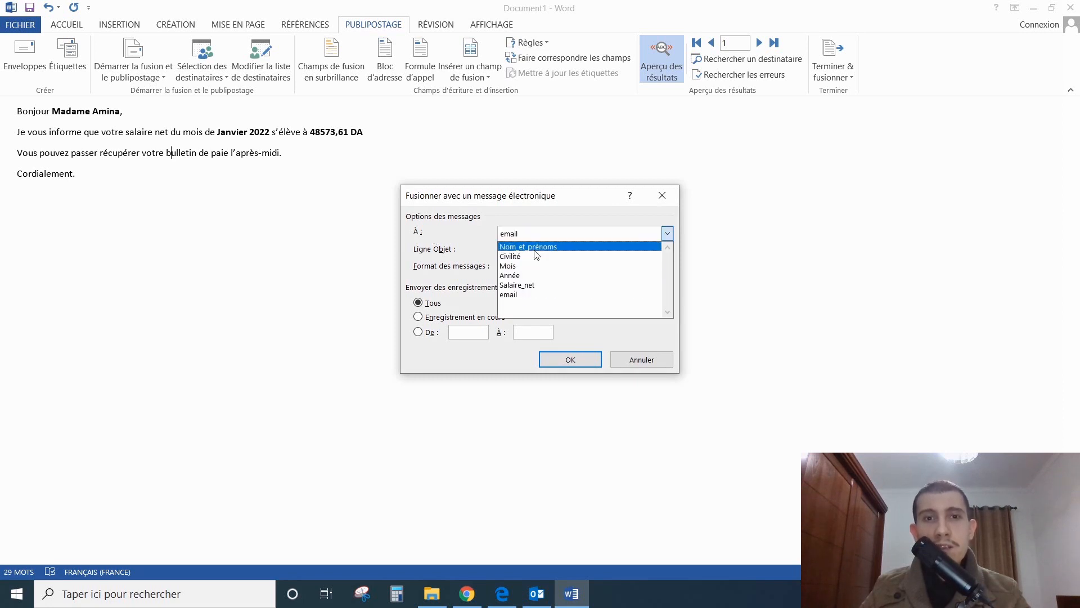
pyautogui.click(539, 295)
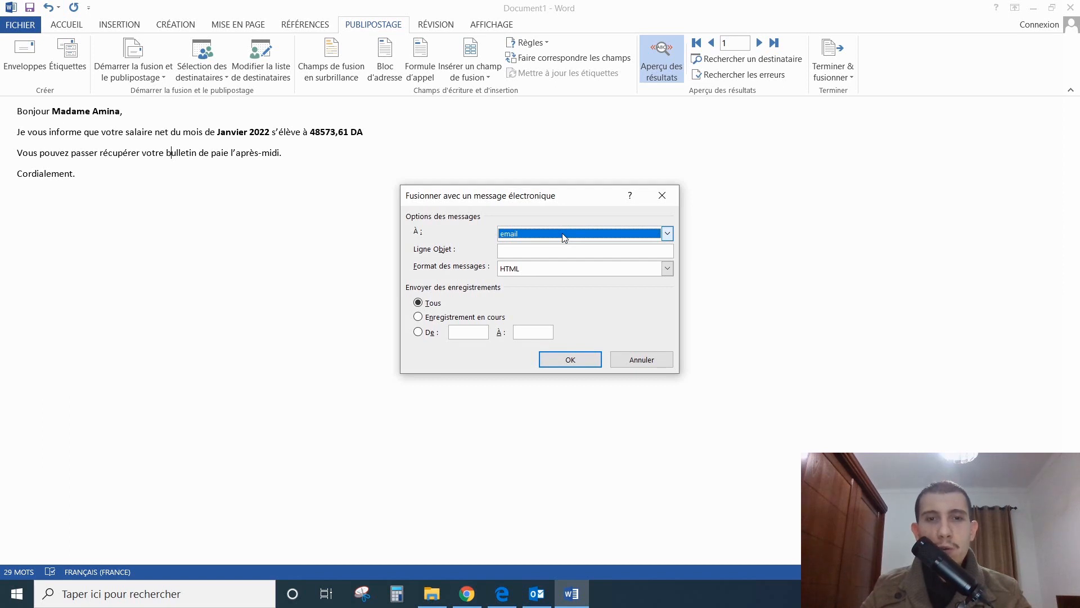
pyautogui.click(562, 233)
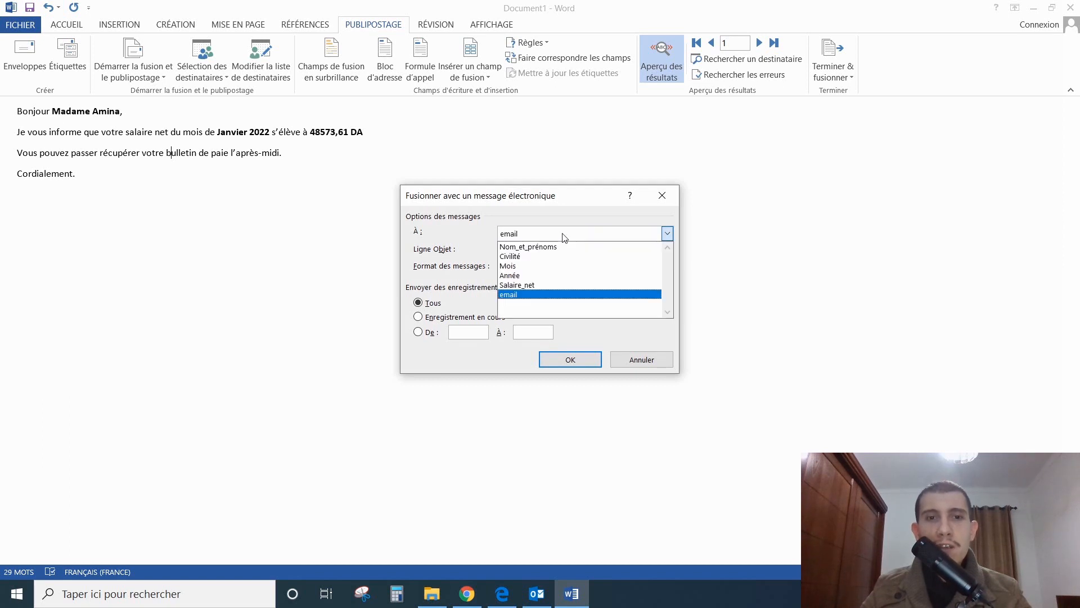
pyautogui.click(557, 296)
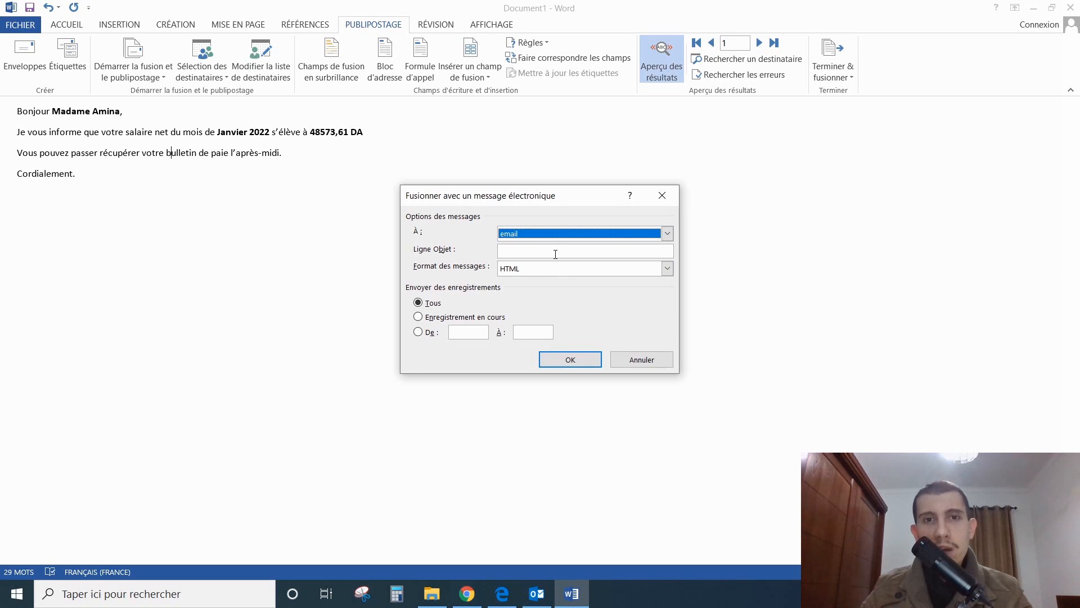
# Set the subject to “Salaire net du mois de Janvier 2022”, keep the HTML format, and send the messages to all records.
pyautogui.click(555, 252)
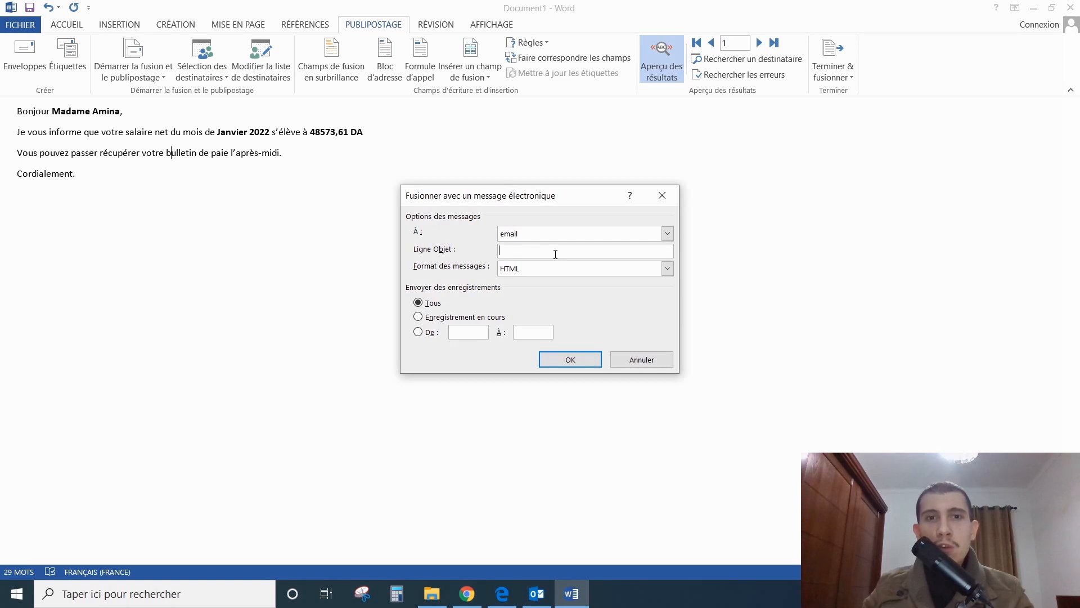
pyautogui.write('Salaire net du mois de ')
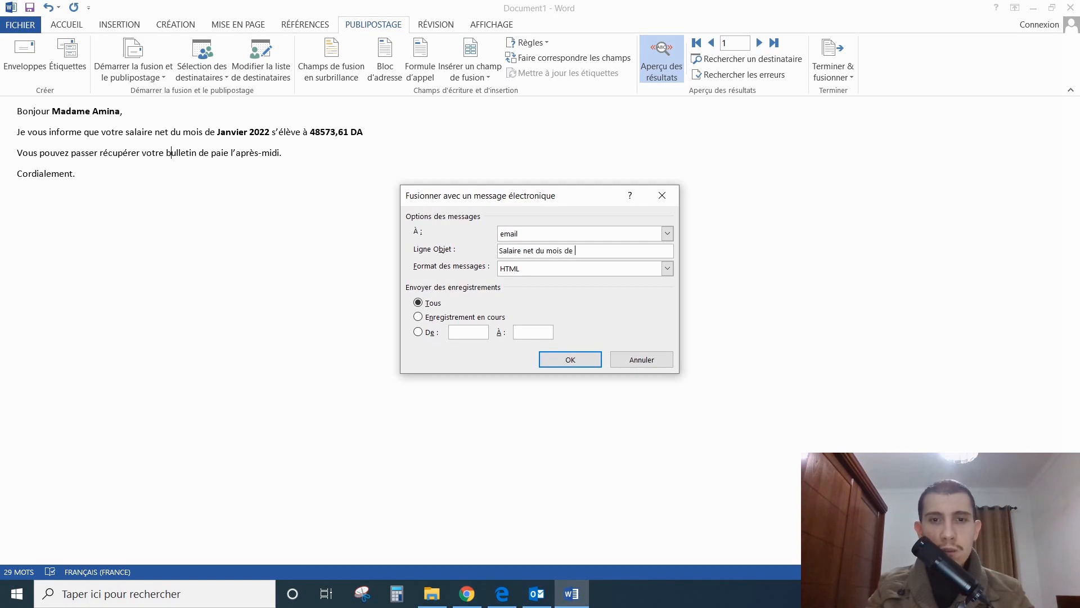
pyautogui.write('Janvier ')
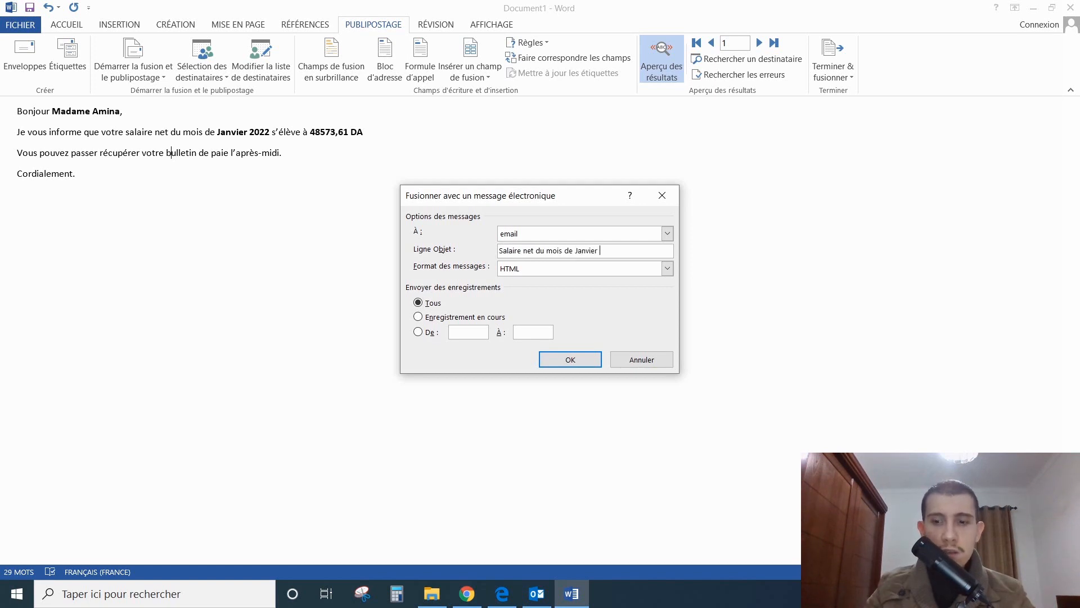
pyautogui.write('2022')
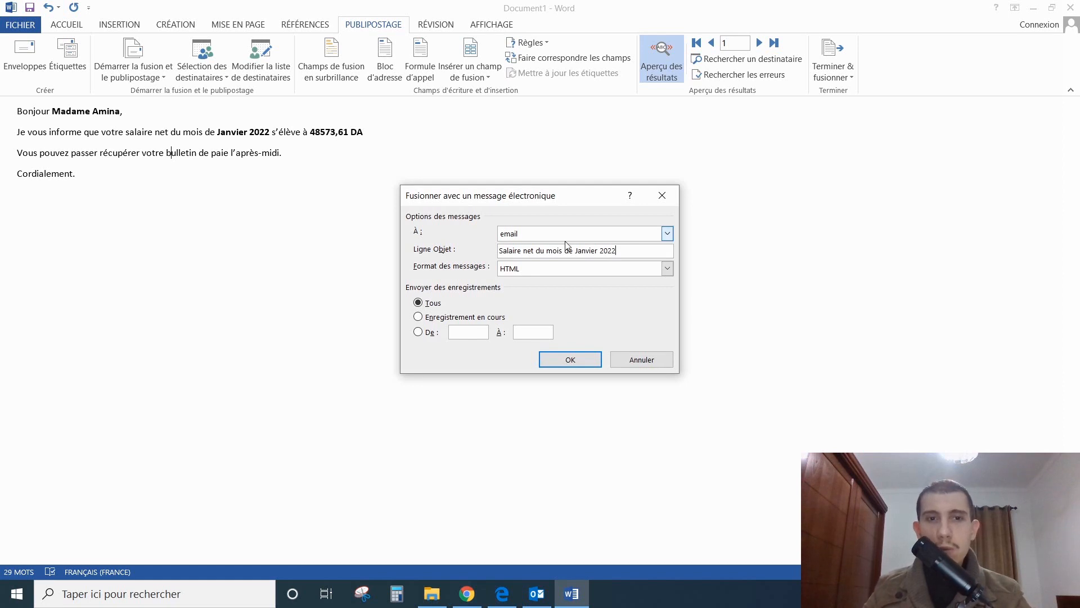
pyautogui.click(568, 270)
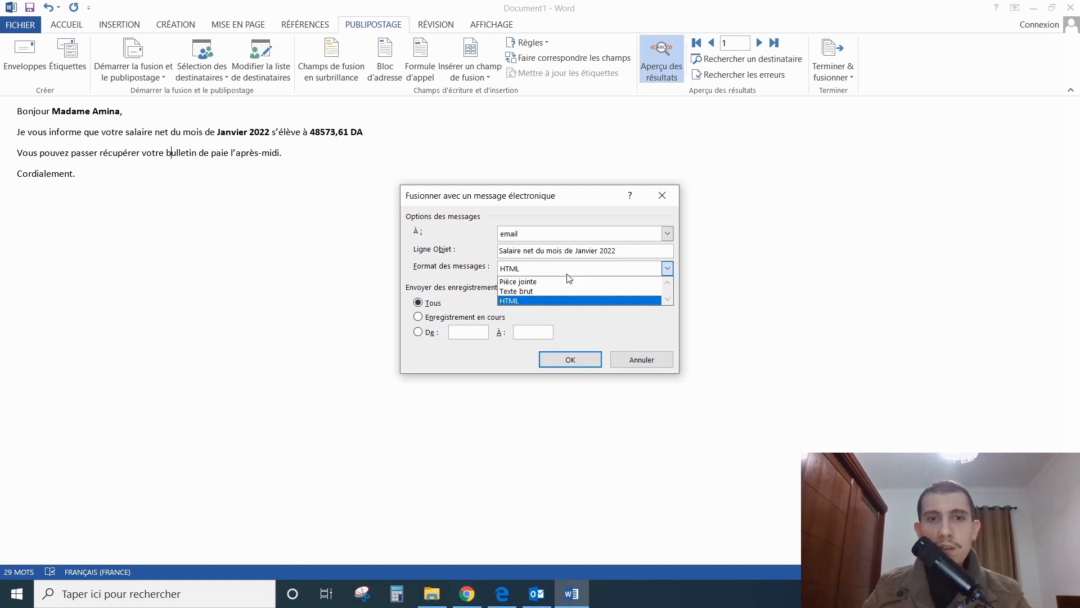
pyautogui.click(567, 273)
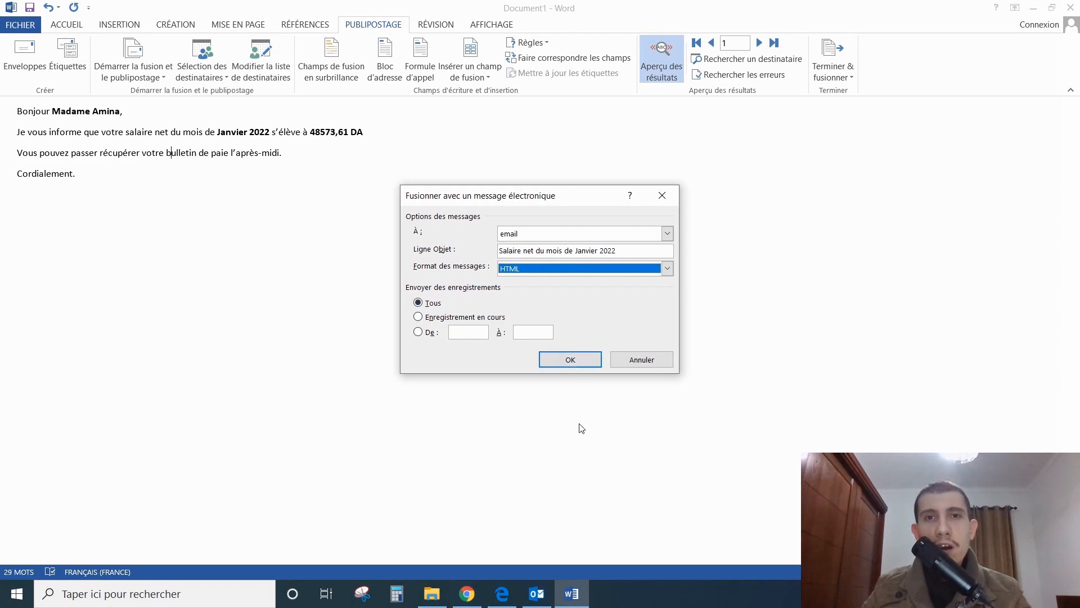
pyautogui.click(585, 363)
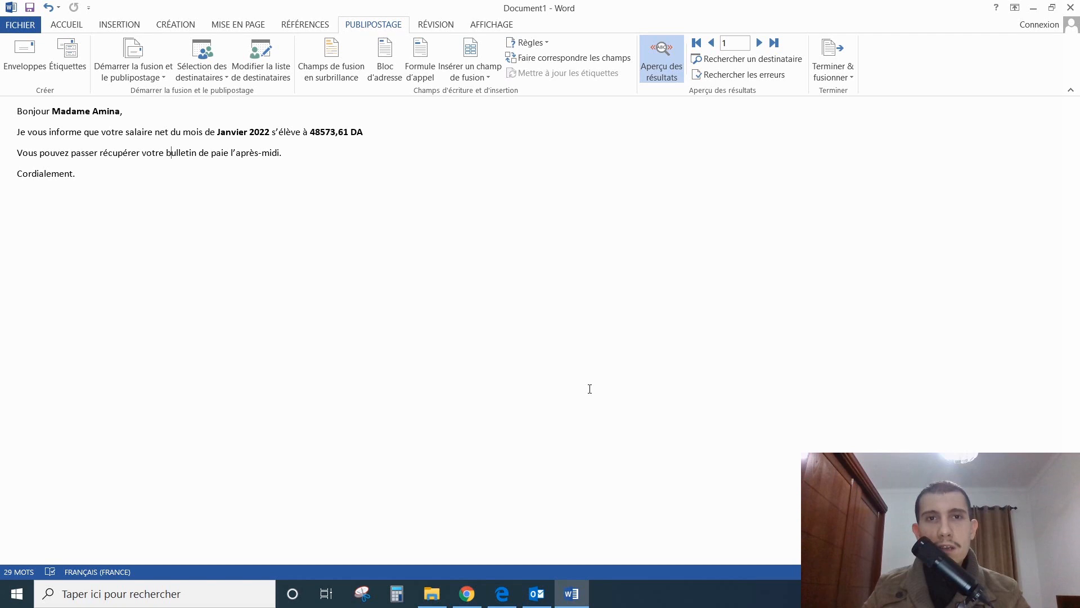
# Switch to the Outlook inbox in Chrome and read the received salary message of the first recipient.
pyautogui.click(467, 598)
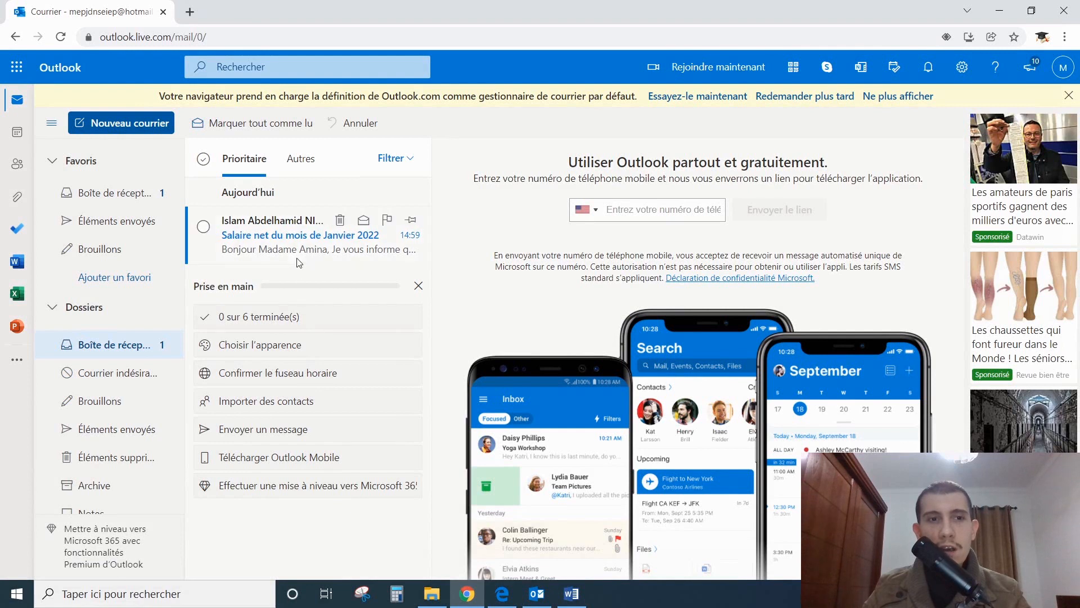
pyautogui.click(124, 196)
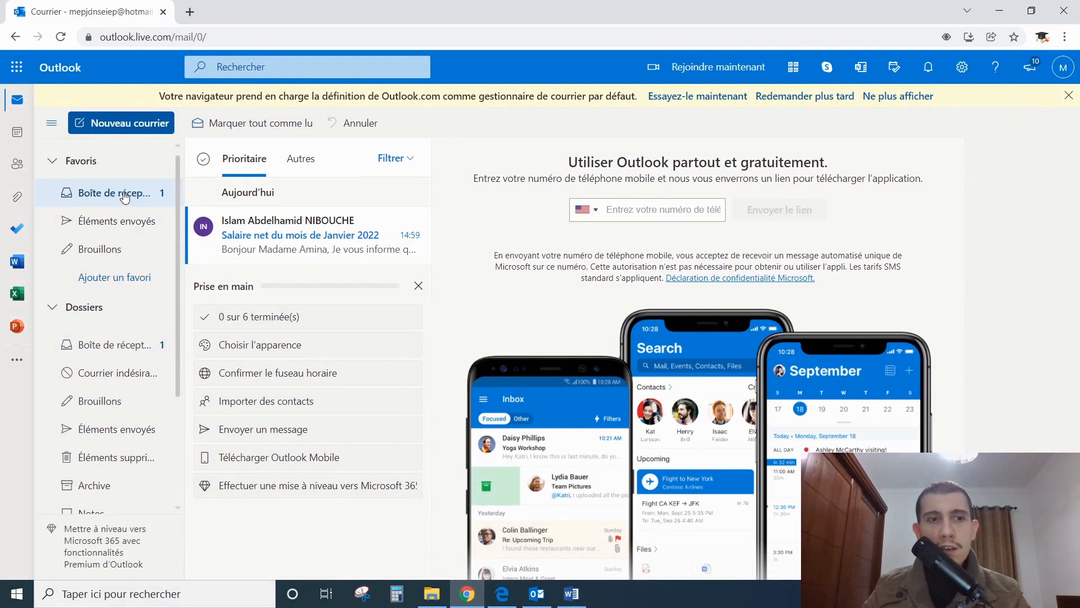
pyautogui.click(290, 244)
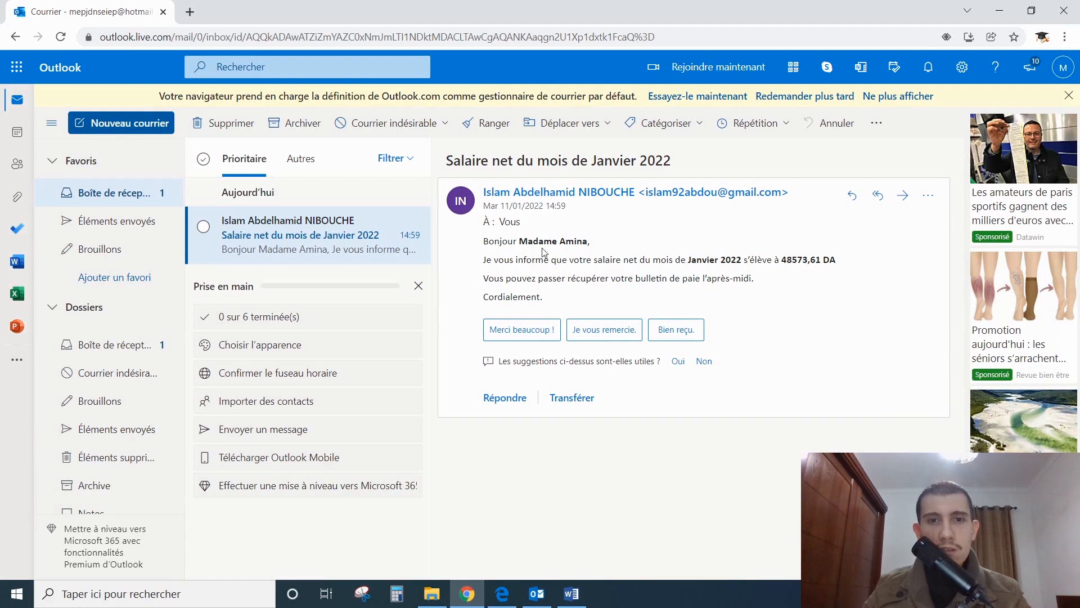
pyautogui.moveTo(487, 260); pyautogui.dragTo(790, 310)
pyautogui.click(790, 310)
pyautogui.moveTo(548, 298); pyautogui.dragTo(481, 247)
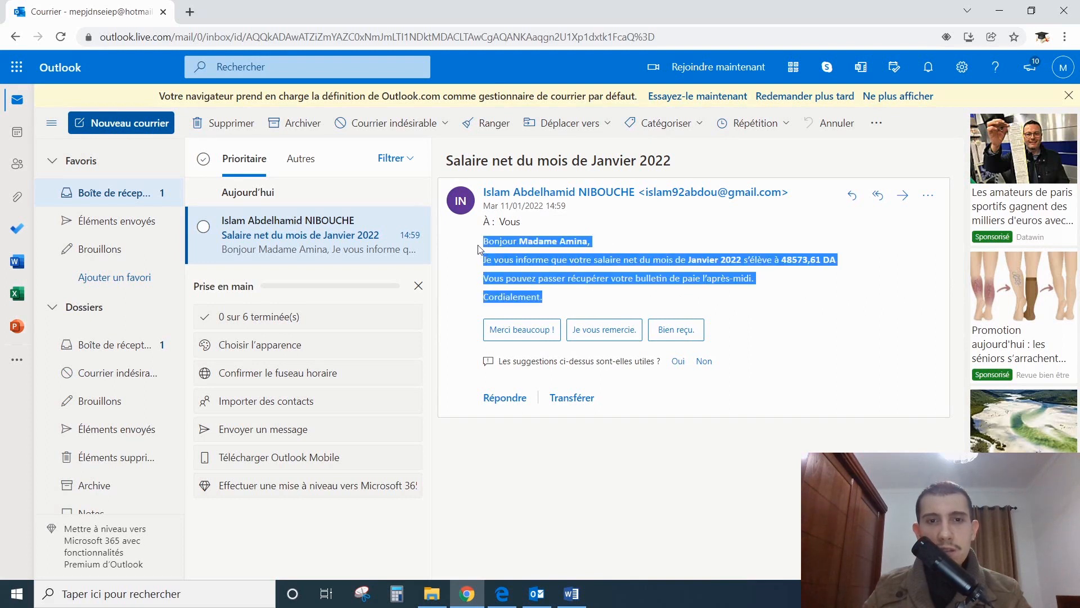
# Switch to the Outlook inbox in Edge, read the second recipient's salary message, and return to the Word document.
pyautogui.click(502, 594)
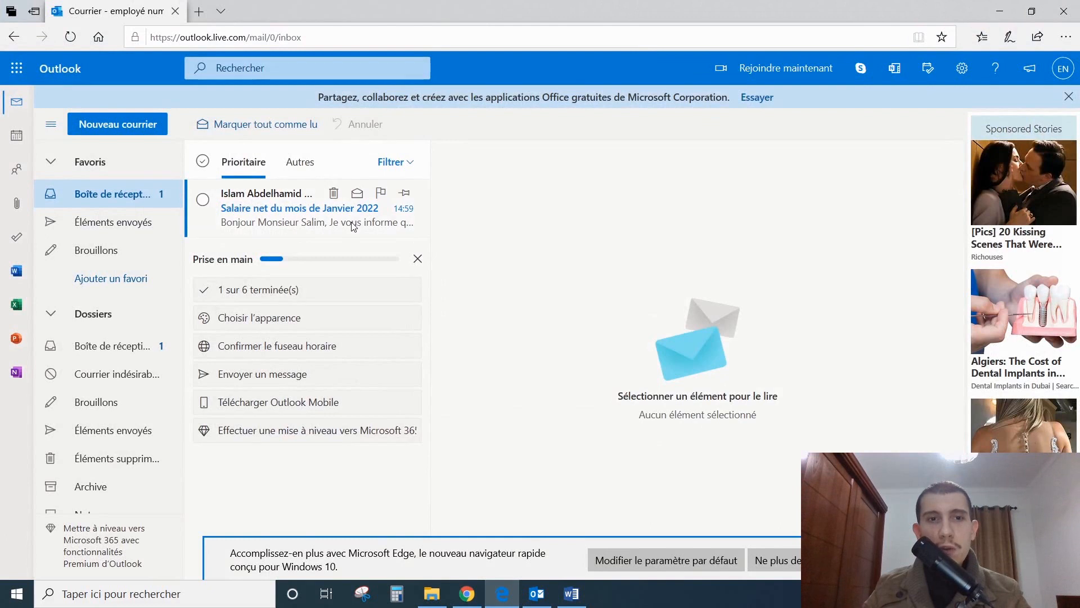
pyautogui.click(318, 224)
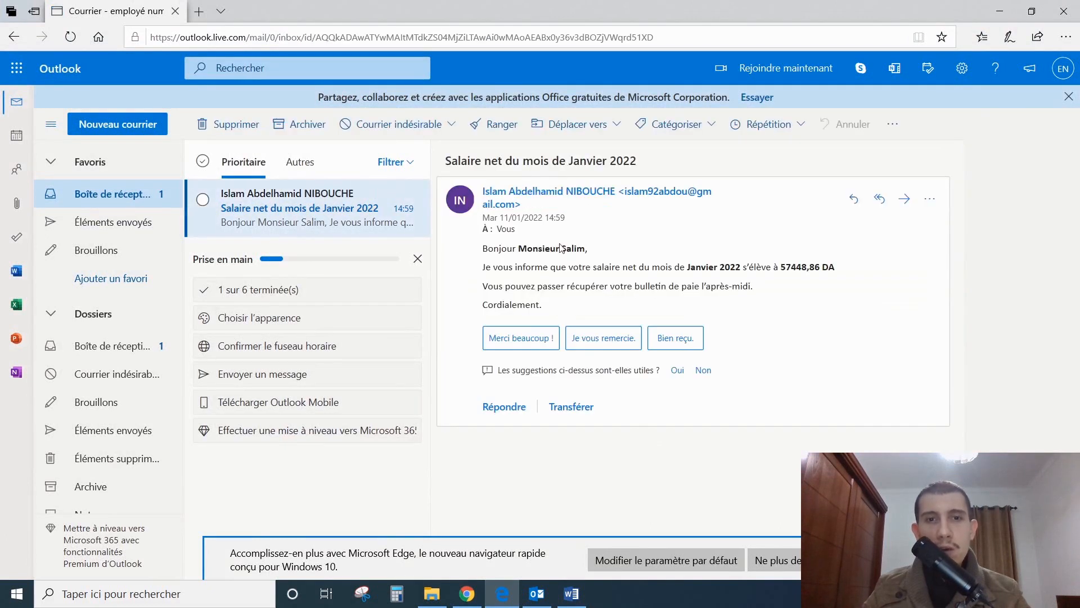
pyautogui.moveTo(485, 268); pyautogui.dragTo(778, 296)
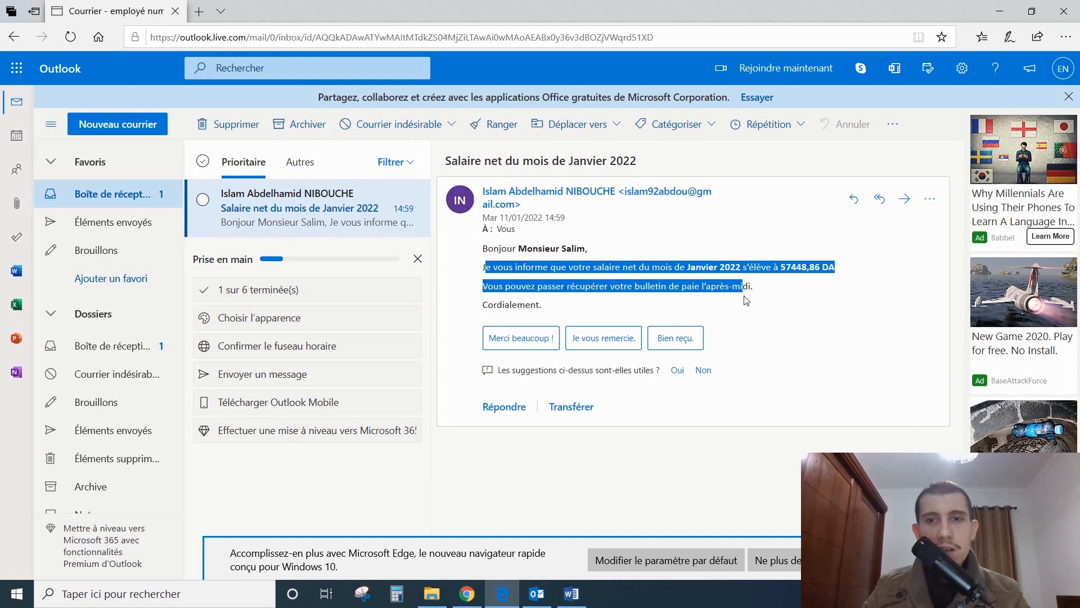
pyautogui.click(648, 297)
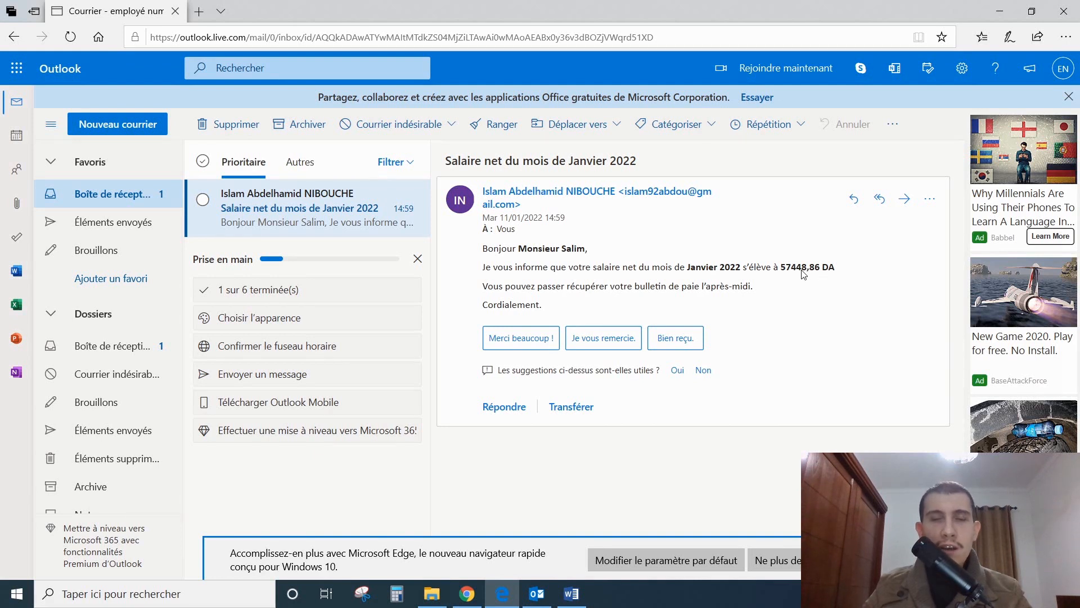
pyautogui.click(997, 11)
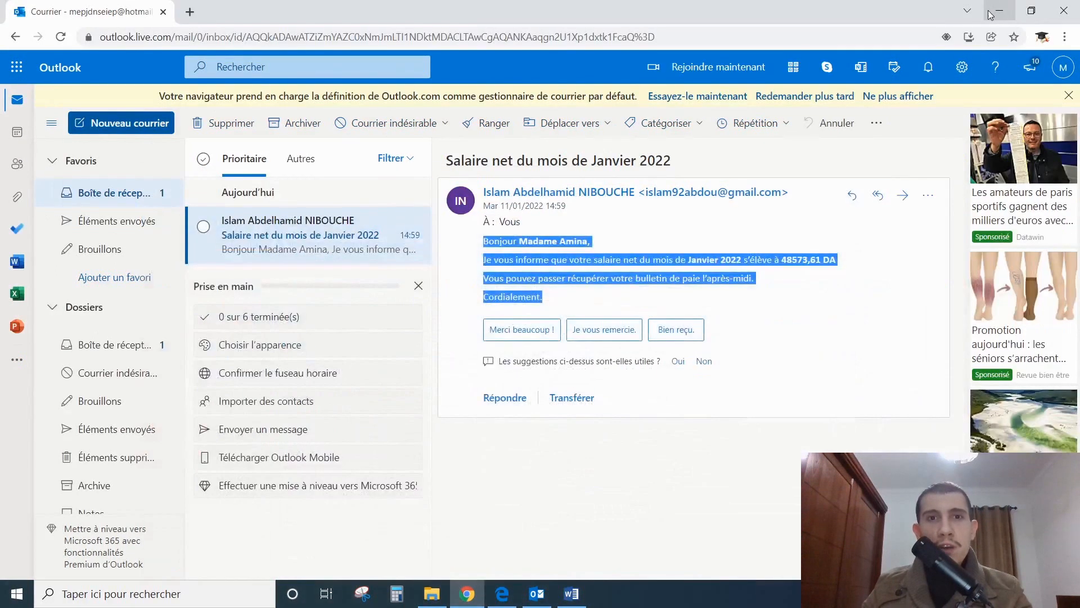
pyautogui.click(1004, 15)
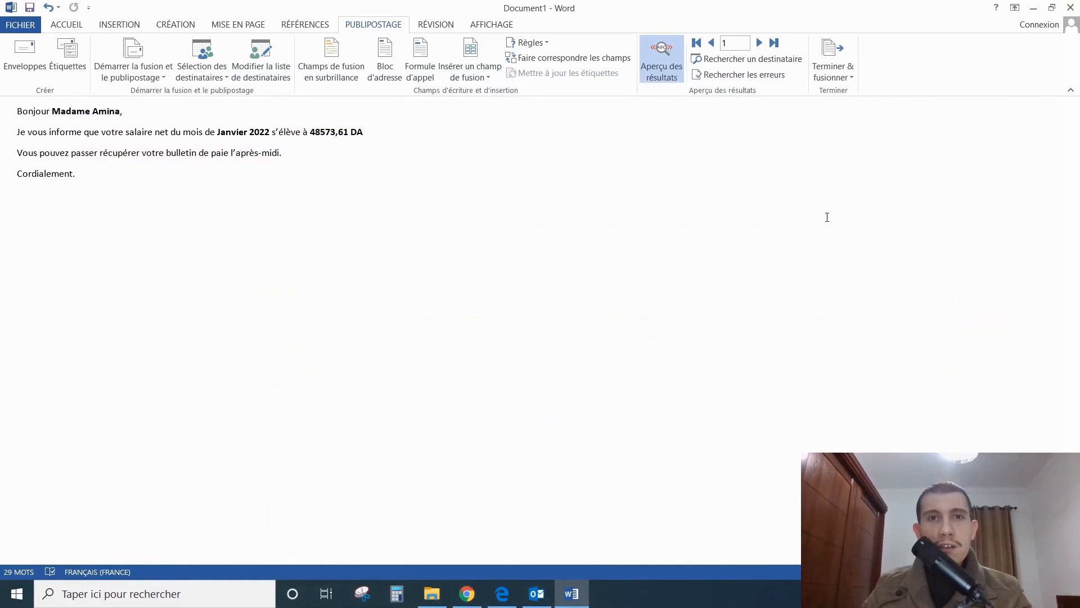